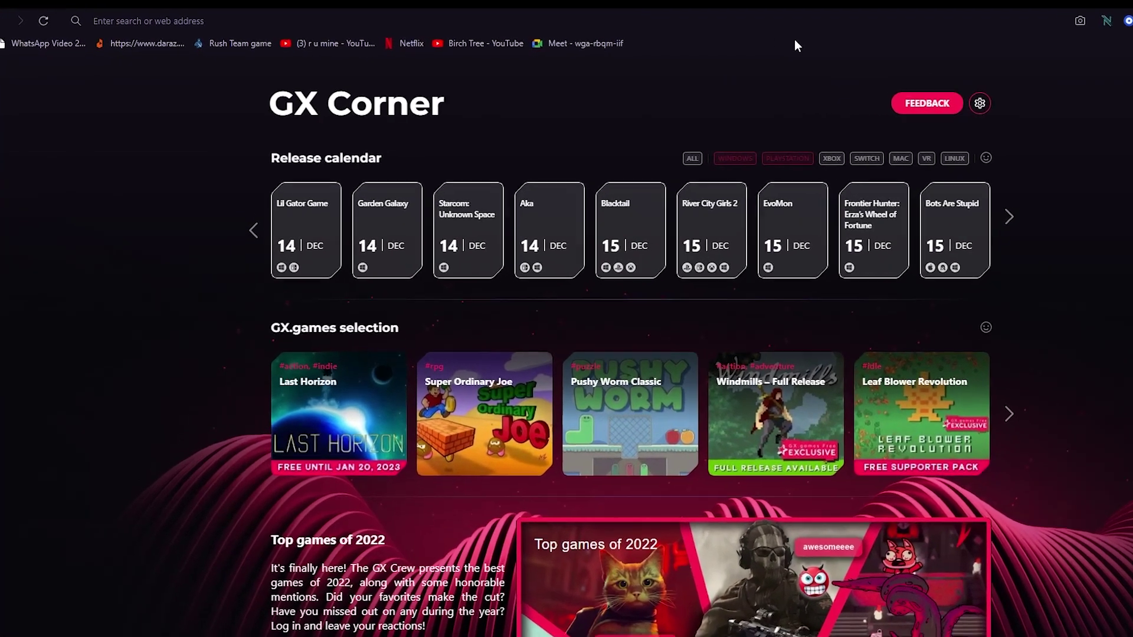
Search Google for 'landing page website' and browse its News and Videos results
type("l")
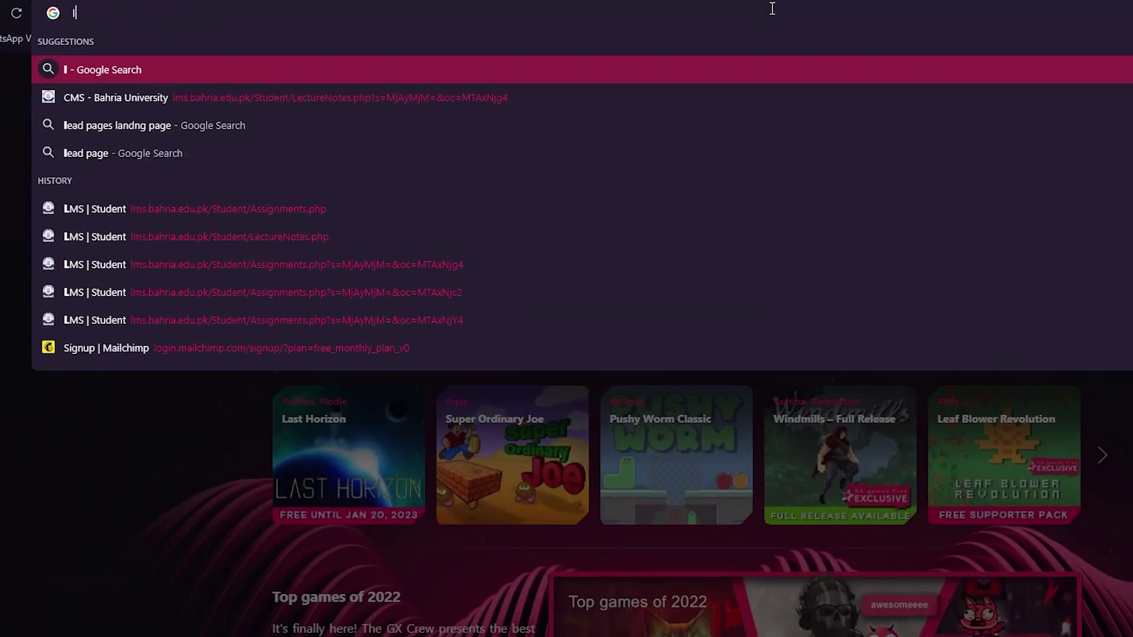
type("anding page website")
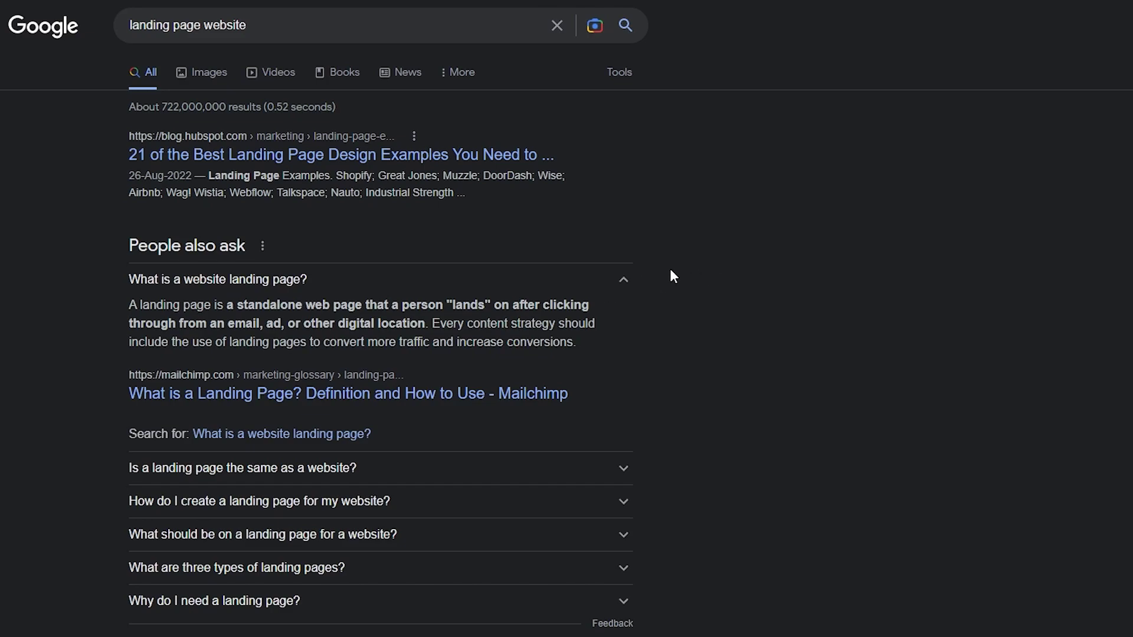
left_click(622, 73)
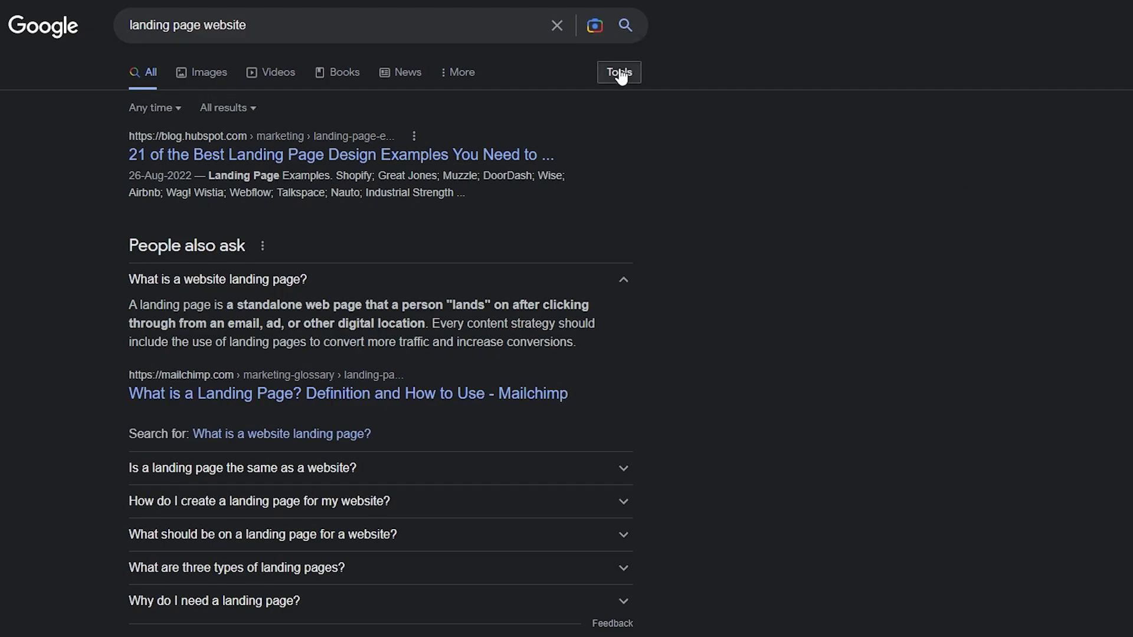
left_click(400, 73)
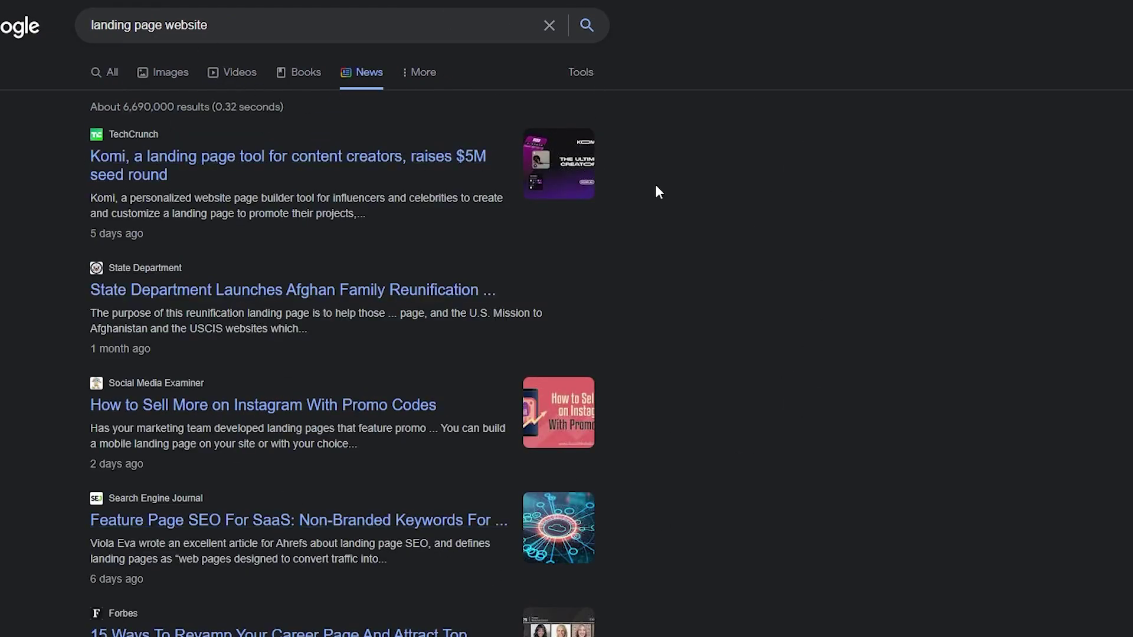
left_click(105, 72)
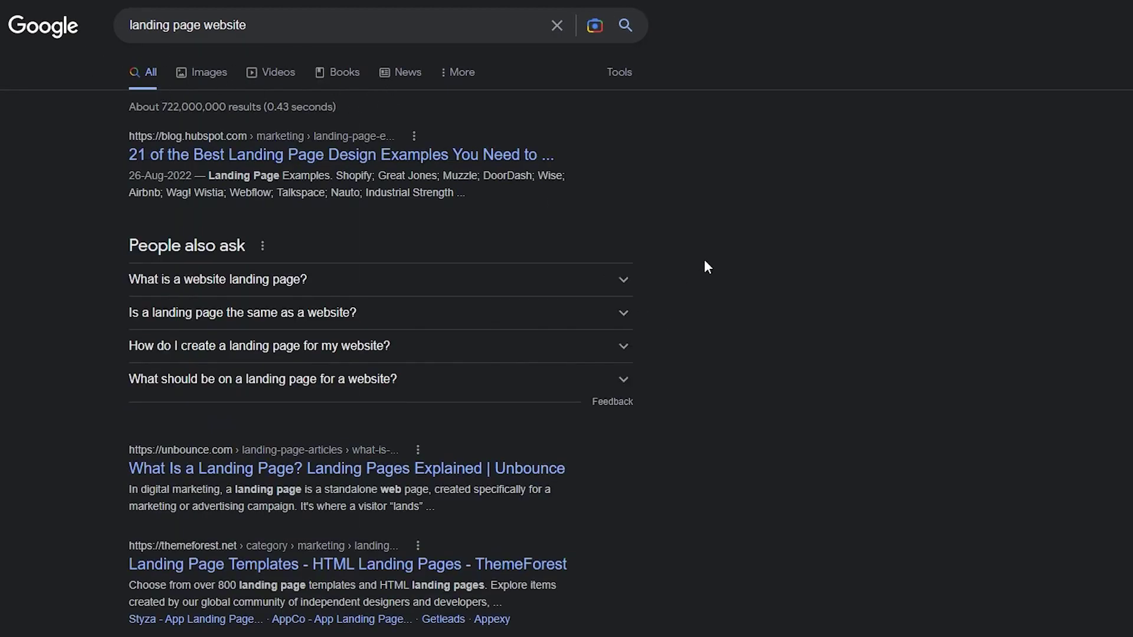
left_click(258, 73)
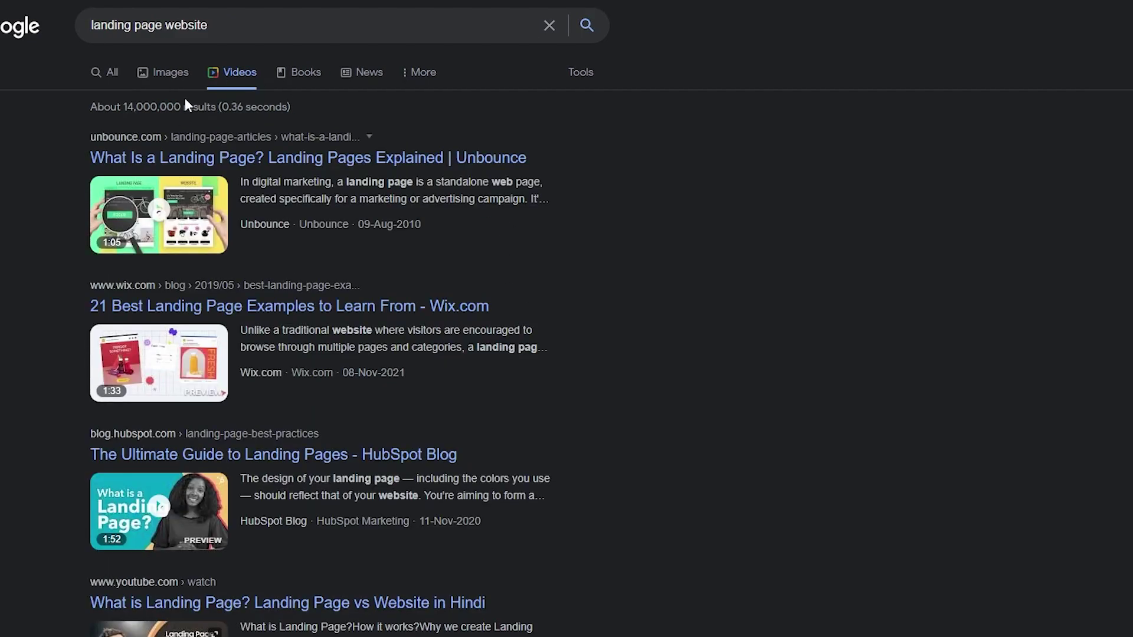
left_click(105, 72)
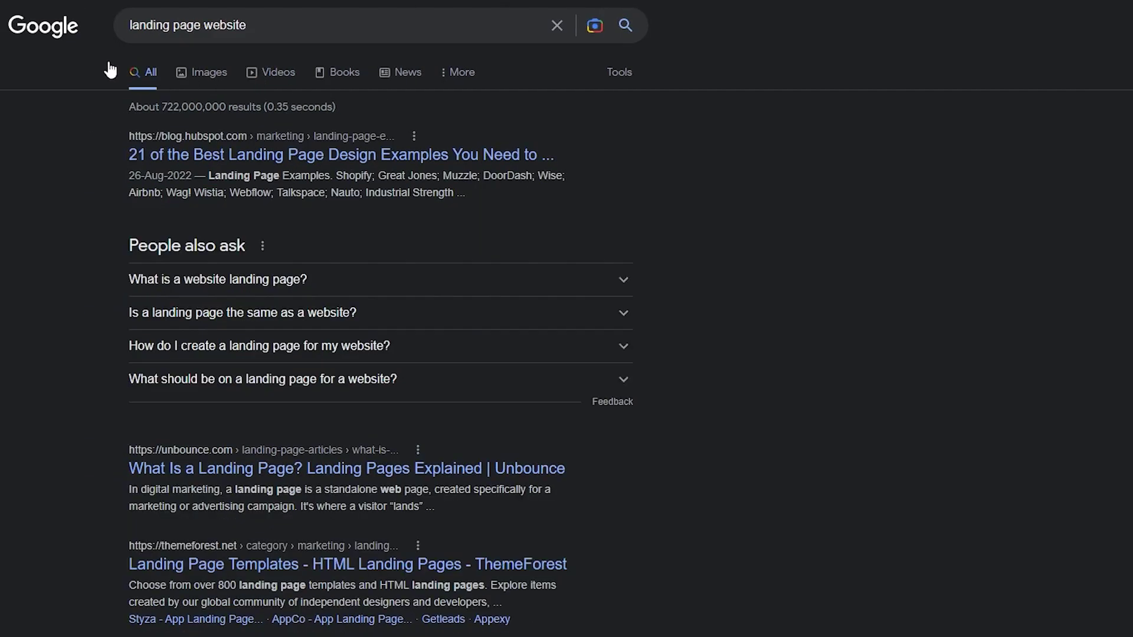
Replace the query with 'mailchimp' and search using the suggestion
left_click(272, 33)
key("ctrl+a")
key("Escape")
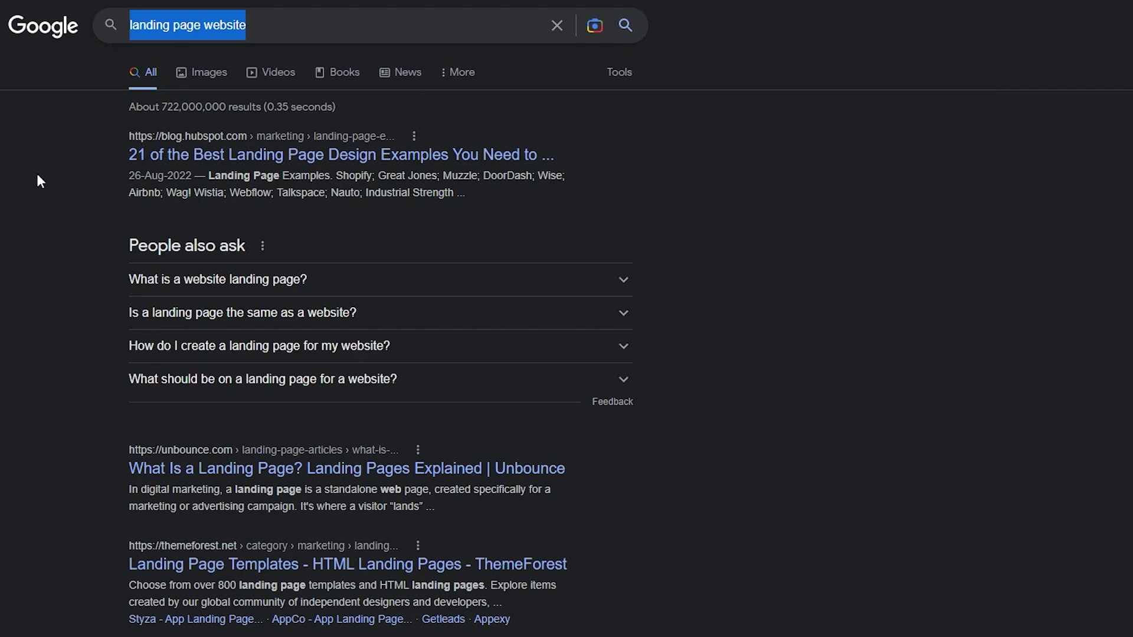
type("mailchimp")
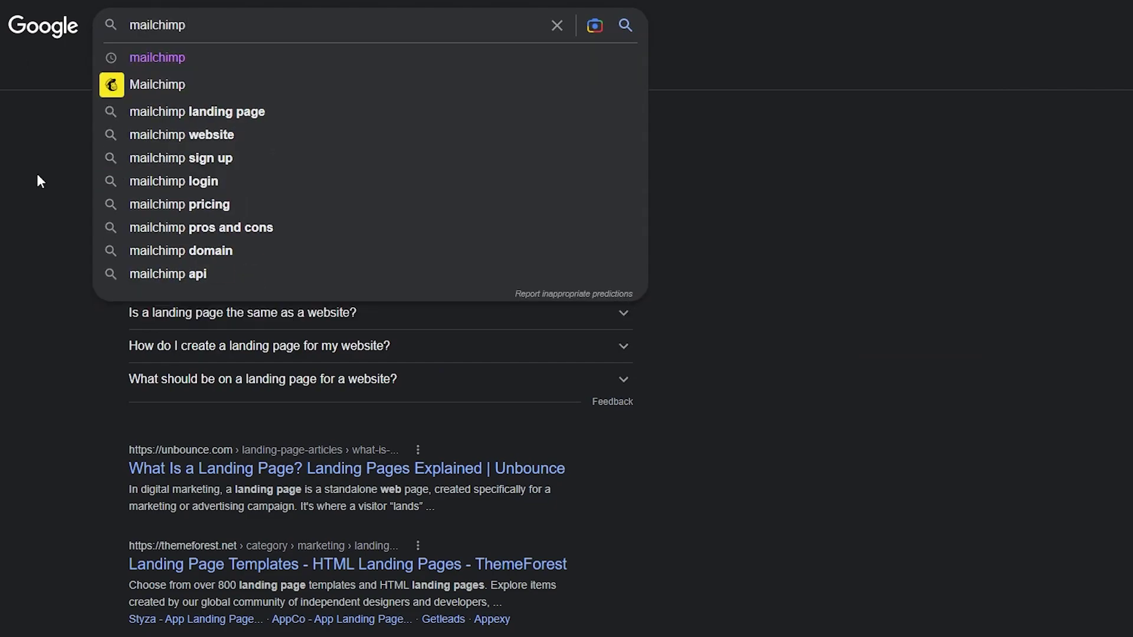
left_click(300, 82)
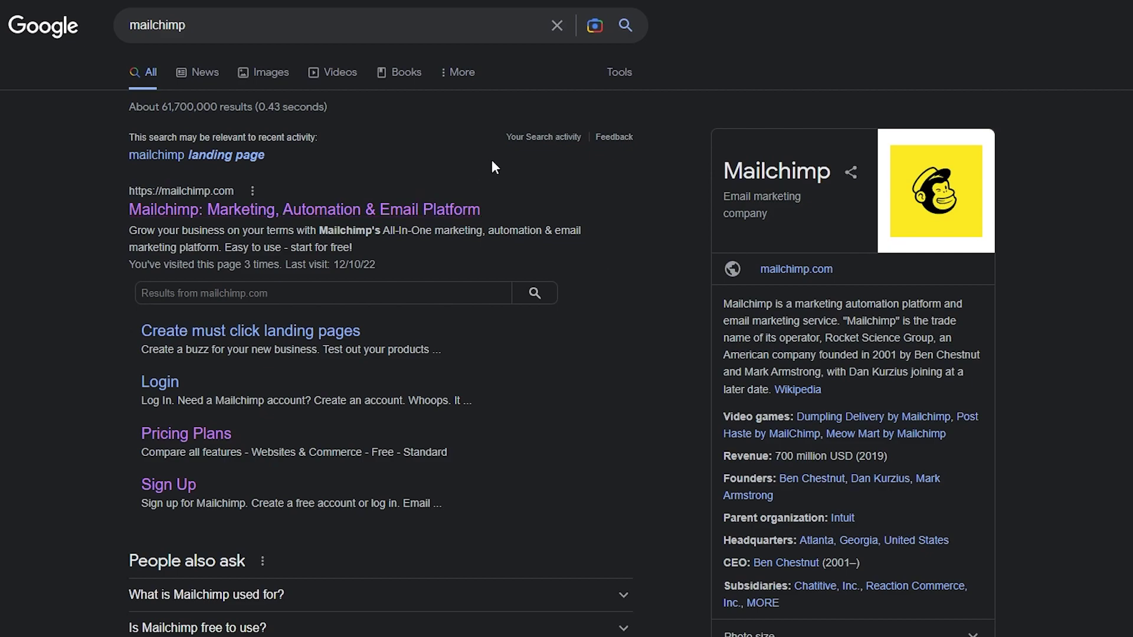
Open mailchimp.com and scroll through its features and Premium, Standard, Essentials and Free plans
left_click(386, 213)
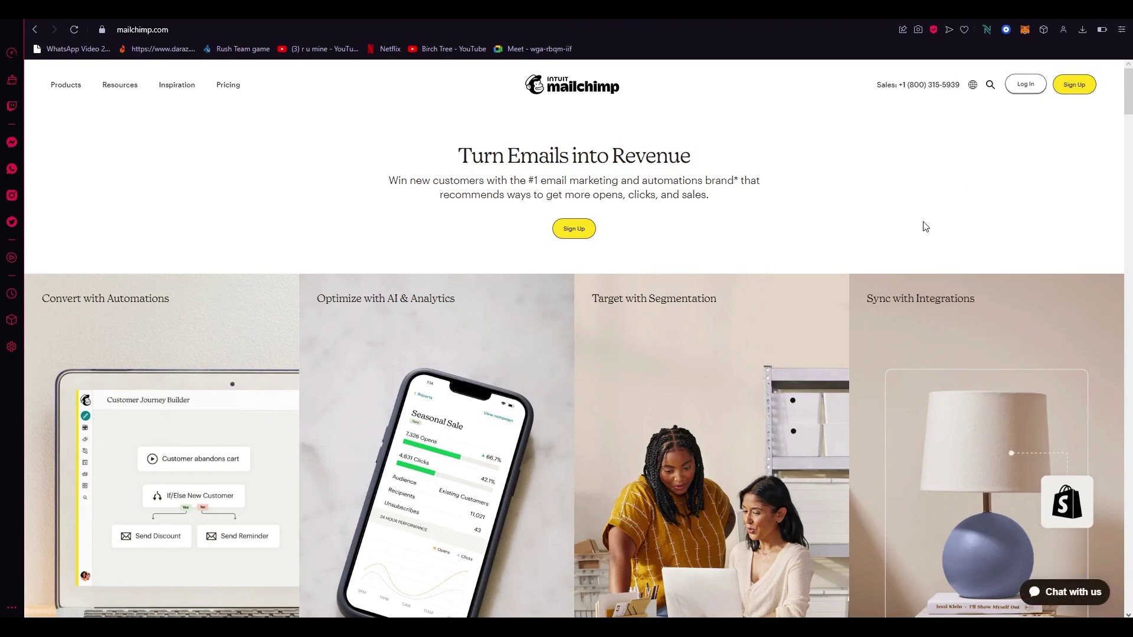
scroll(924, 223, "down", 6)
scroll(923, 222, "down", 4)
scroll(924, 226, "up", 5)
scroll(924, 226, "up", 6)
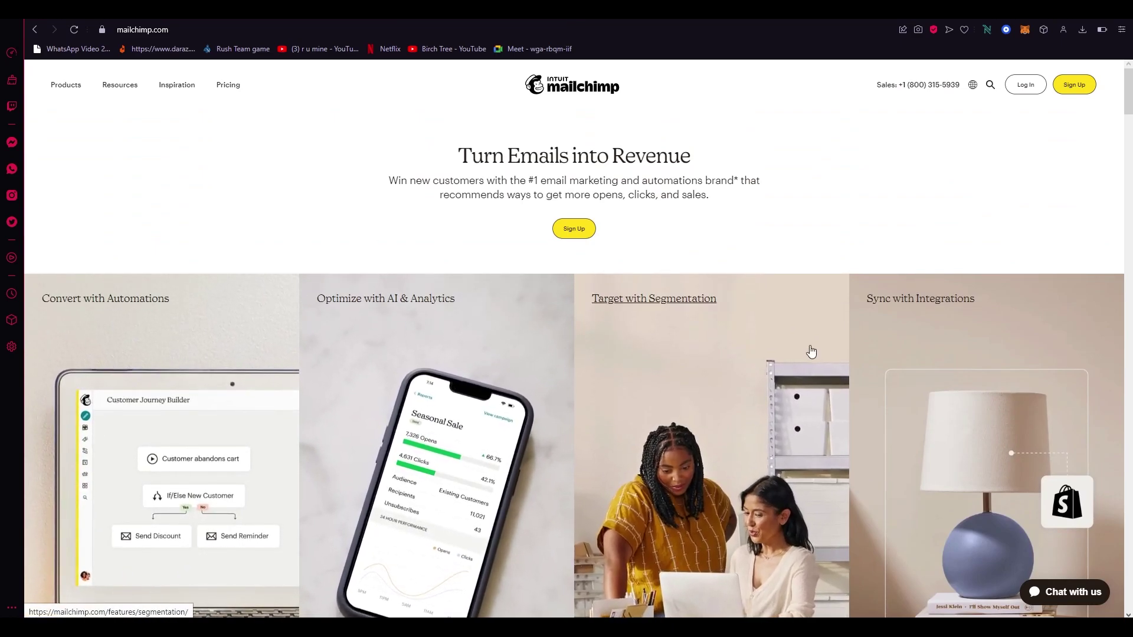
scroll(962, 355, "down", 3)
scroll(962, 354, "down", 6)
scroll(961, 350, "down", 5)
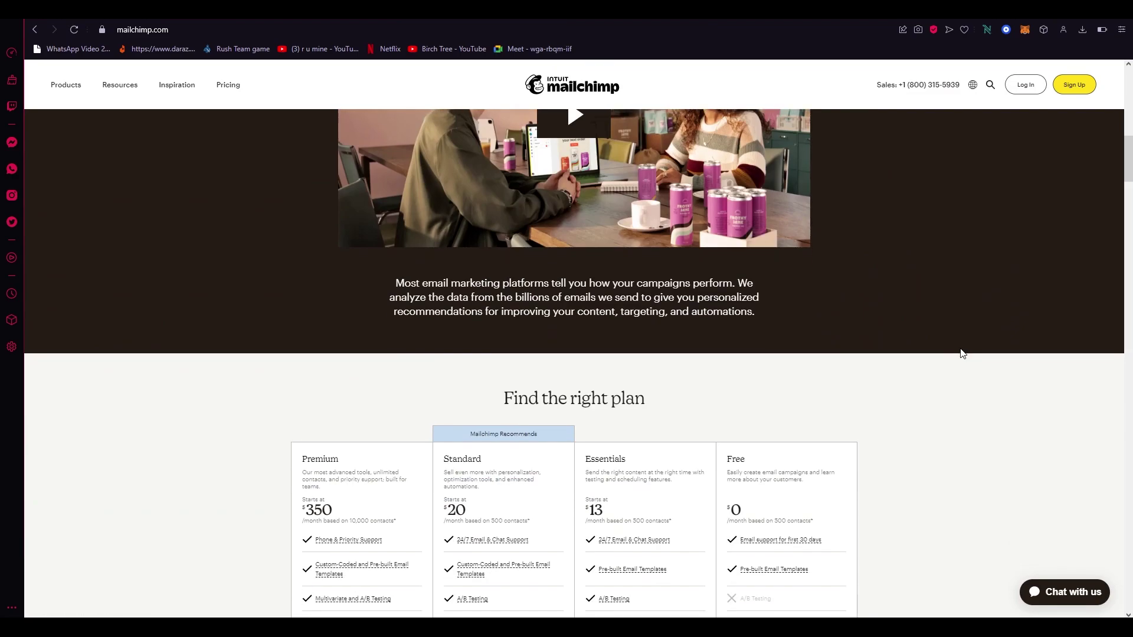
scroll(960, 350, "up", 8)
scroll(961, 350, "up", 5)
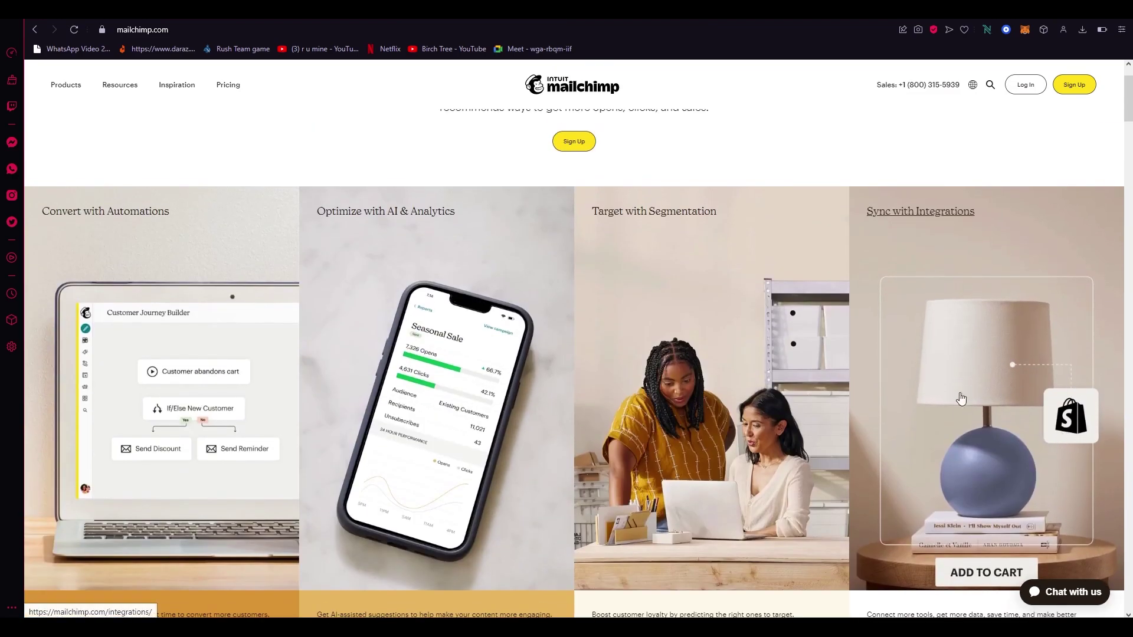
scroll(988, 397, "down", 5)
scroll(1007, 392, "down", 8)
scroll(1037, 399, "down", 5)
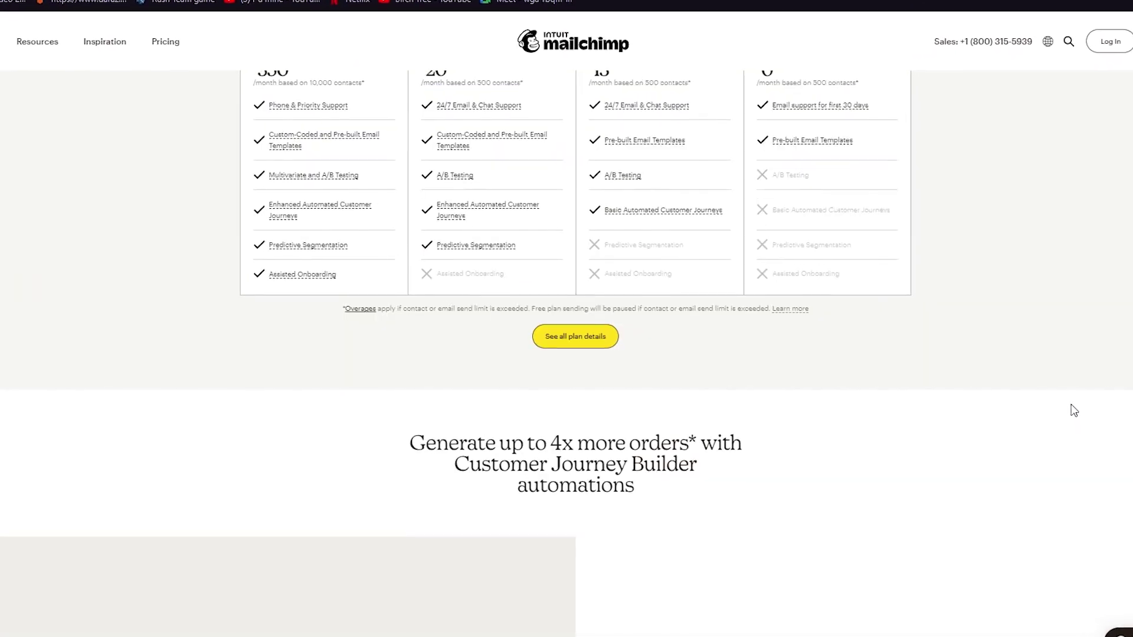
scroll(1073, 410, "up", 1)
scroll(891, 253, "up", 3)
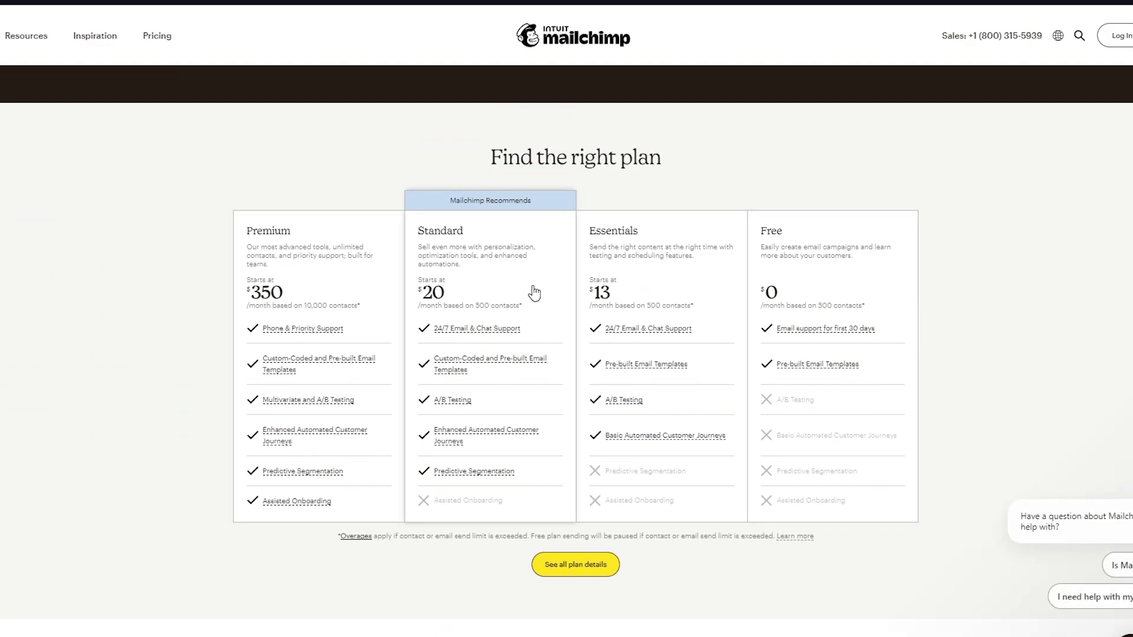
scroll(919, 283, "up", 10)
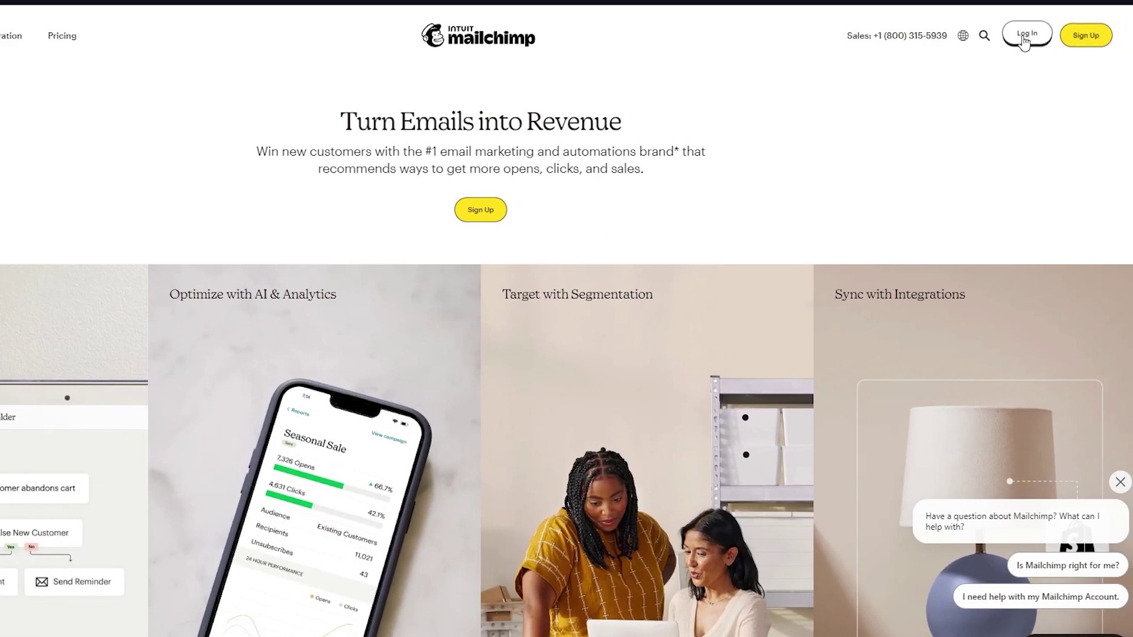
Go to the Mailchimp login page from the top-right Log In link
left_click(1025, 36)
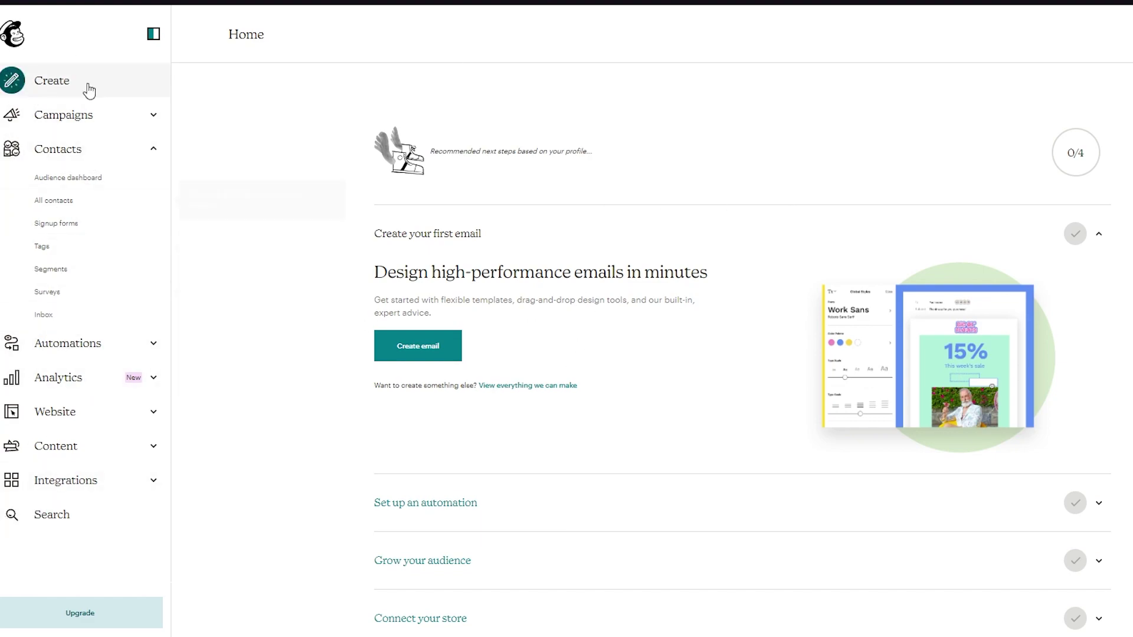
Go through Campaigns to the Website section's design, sell and services starting options
left_click(121, 118)
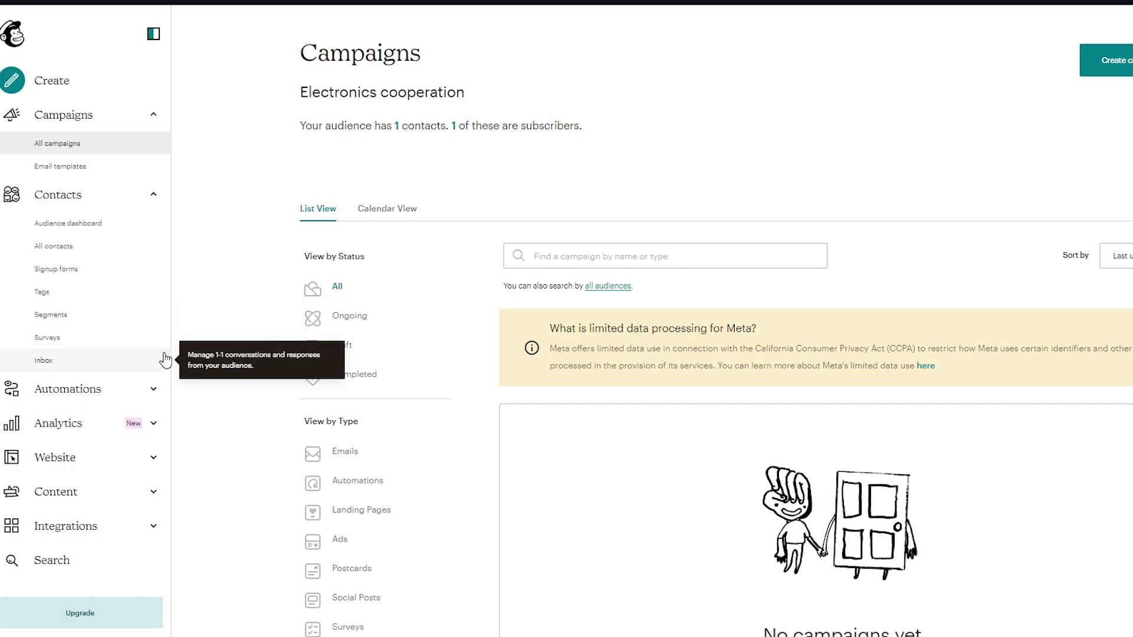
left_click(150, 463)
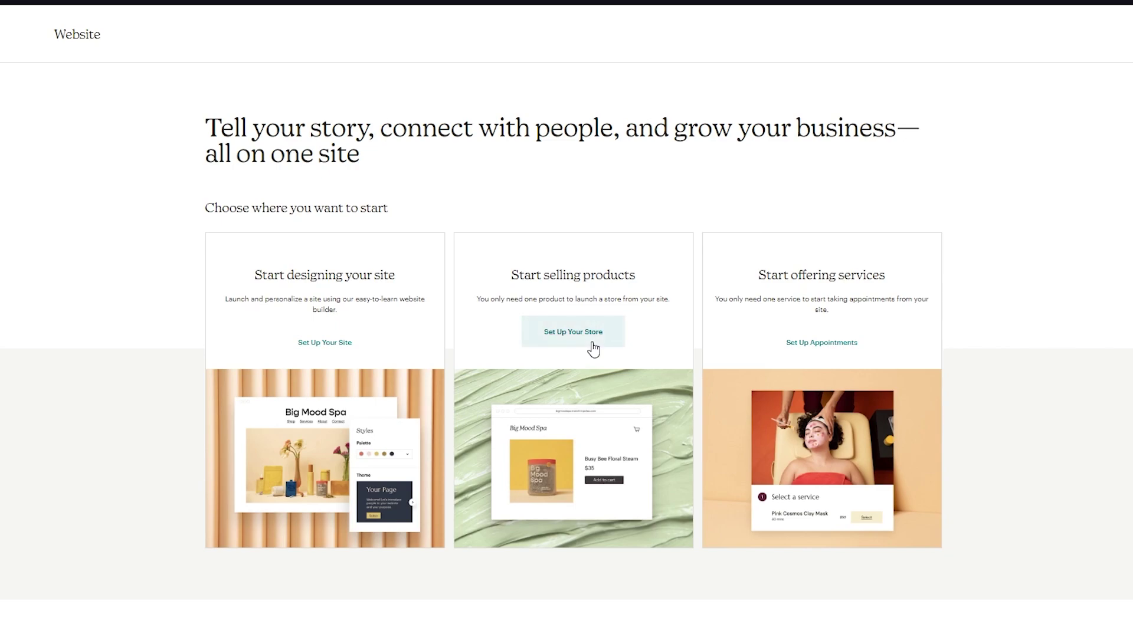
Set up a site keeping the name 'Electronics cooperation' and launch the site builder
left_click(322, 344)
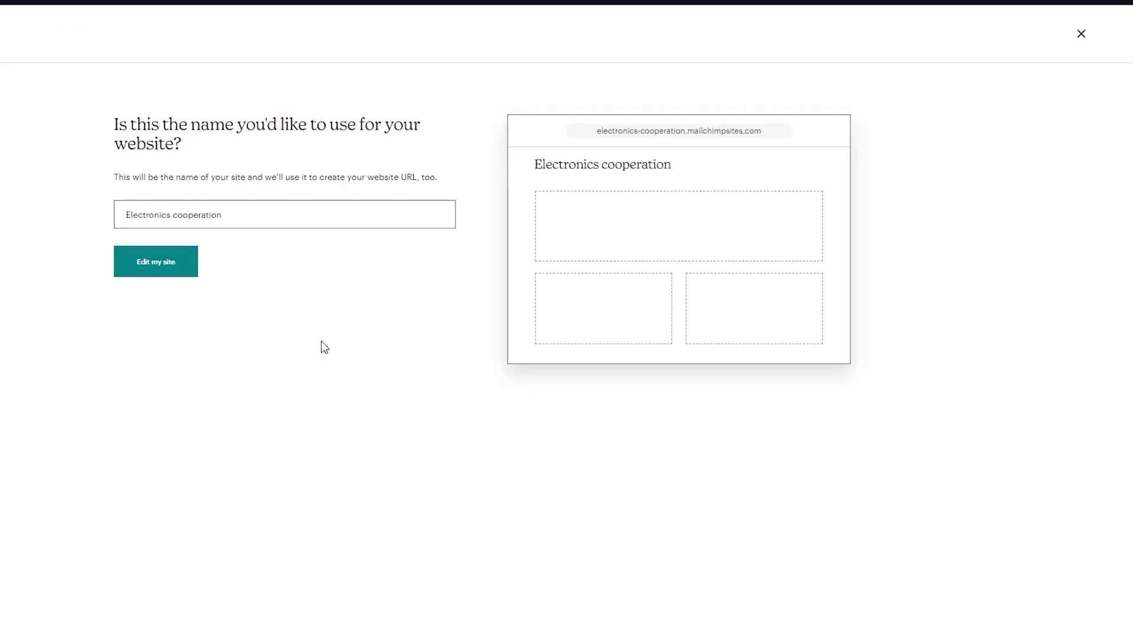
left_click(244, 213)
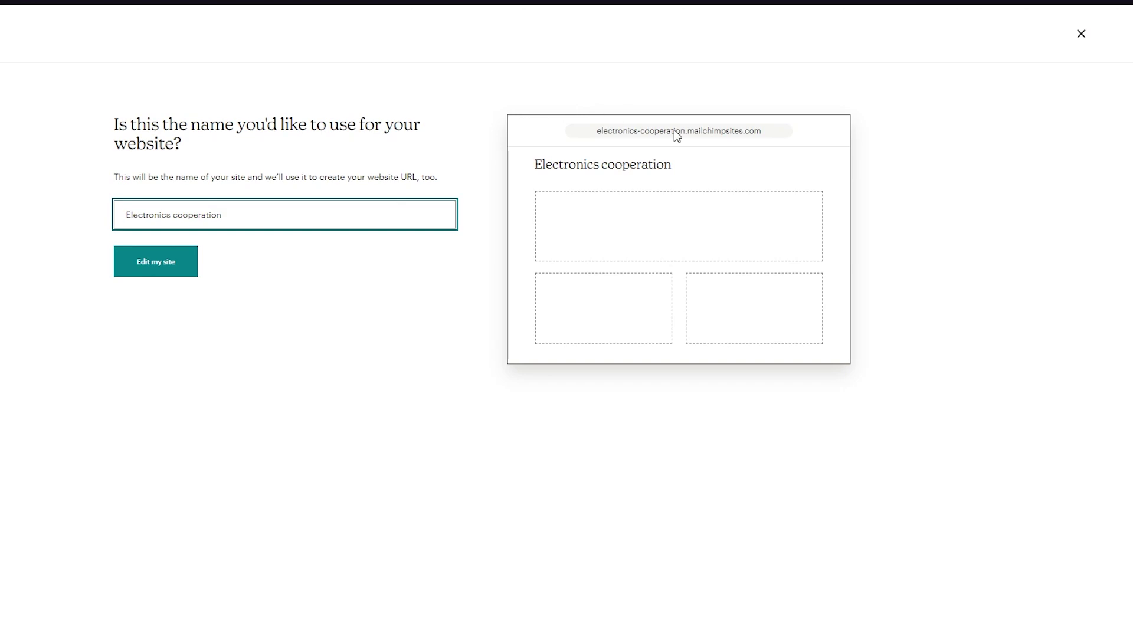
left_click(680, 171)
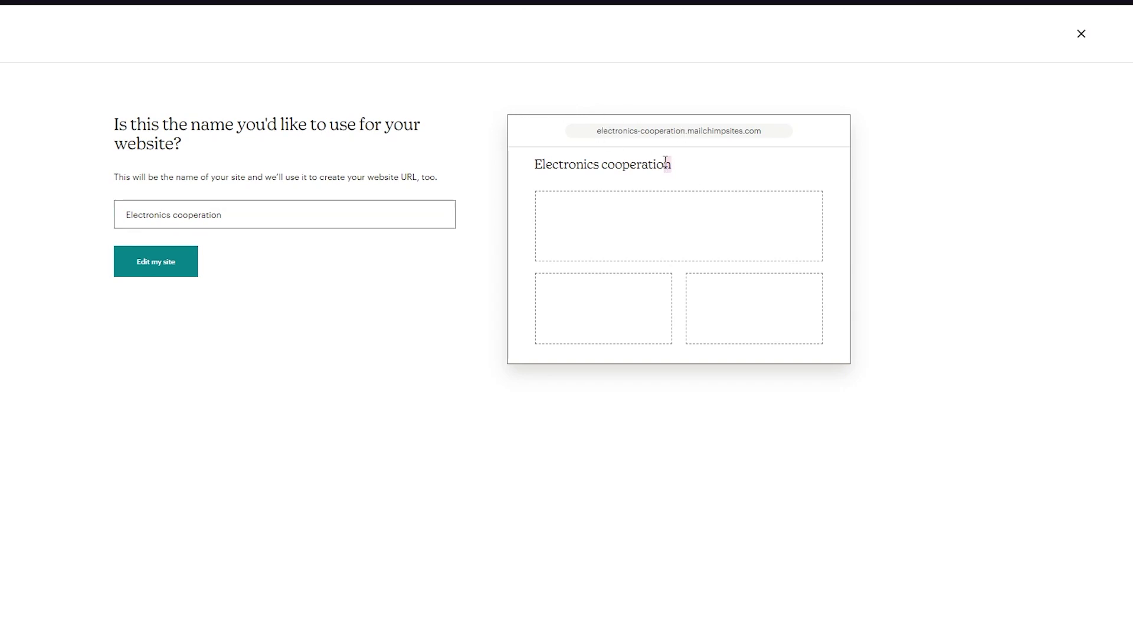
left_click(281, 210)
double_click(281, 210)
left_click(165, 286)
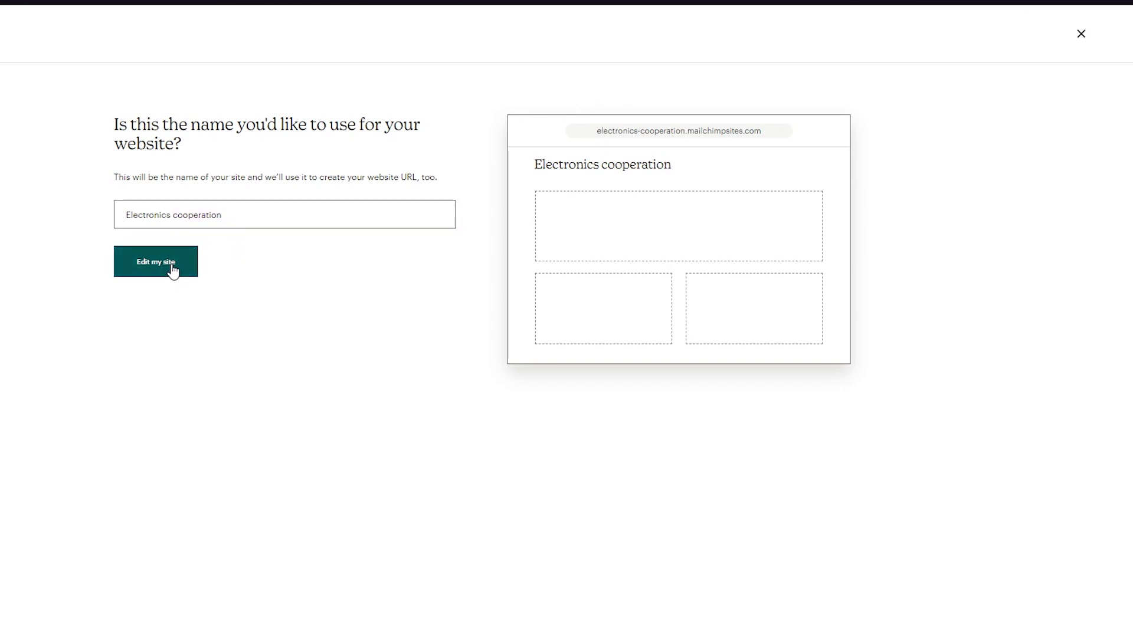
left_click(171, 267)
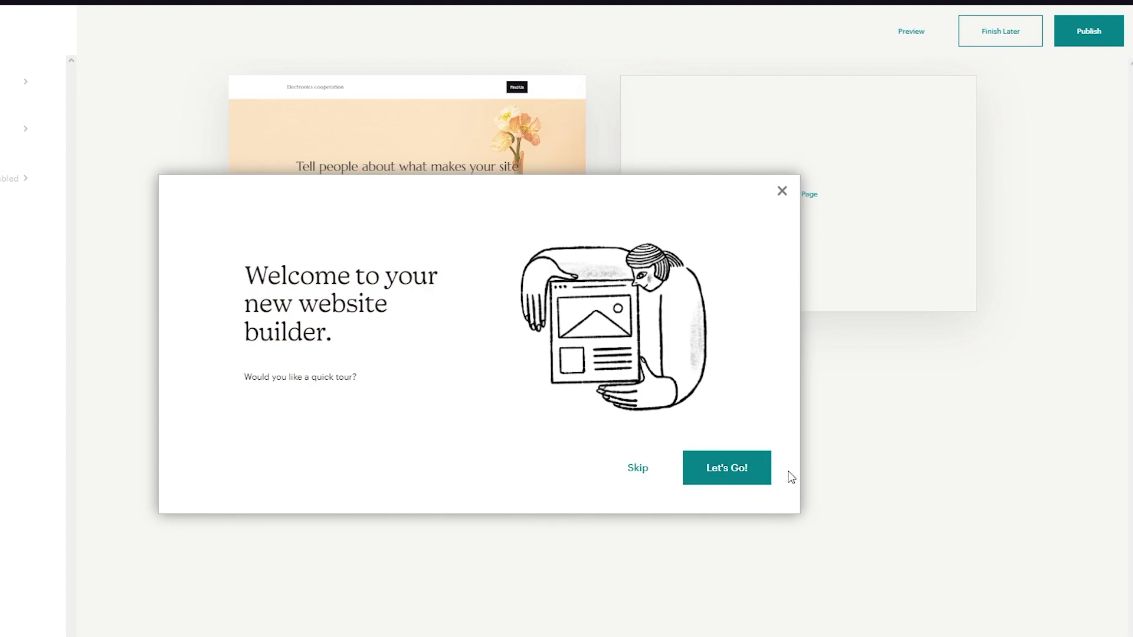
left_click(649, 472)
mouse_move(372, 205)
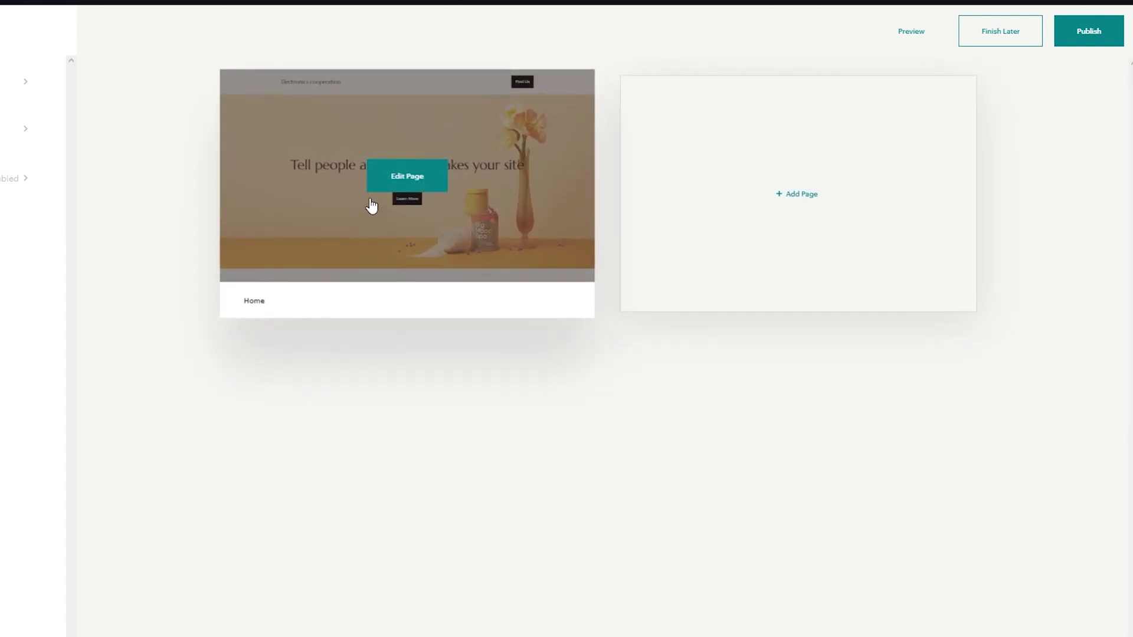
left_click(21, 85)
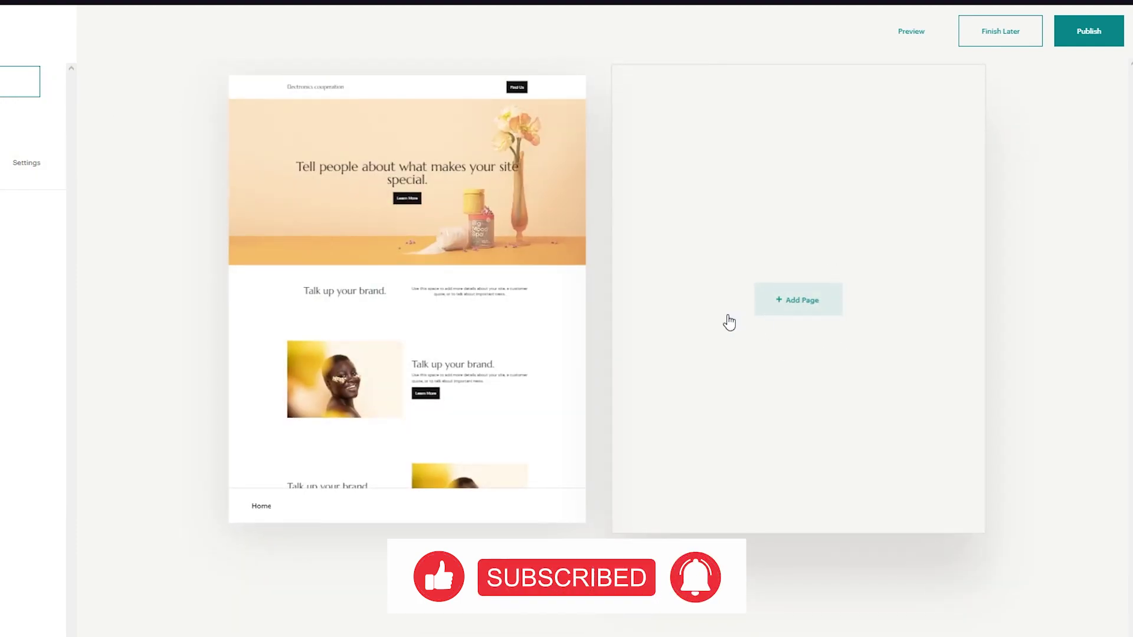
mouse_move(406, 292)
left_click(386, 290)
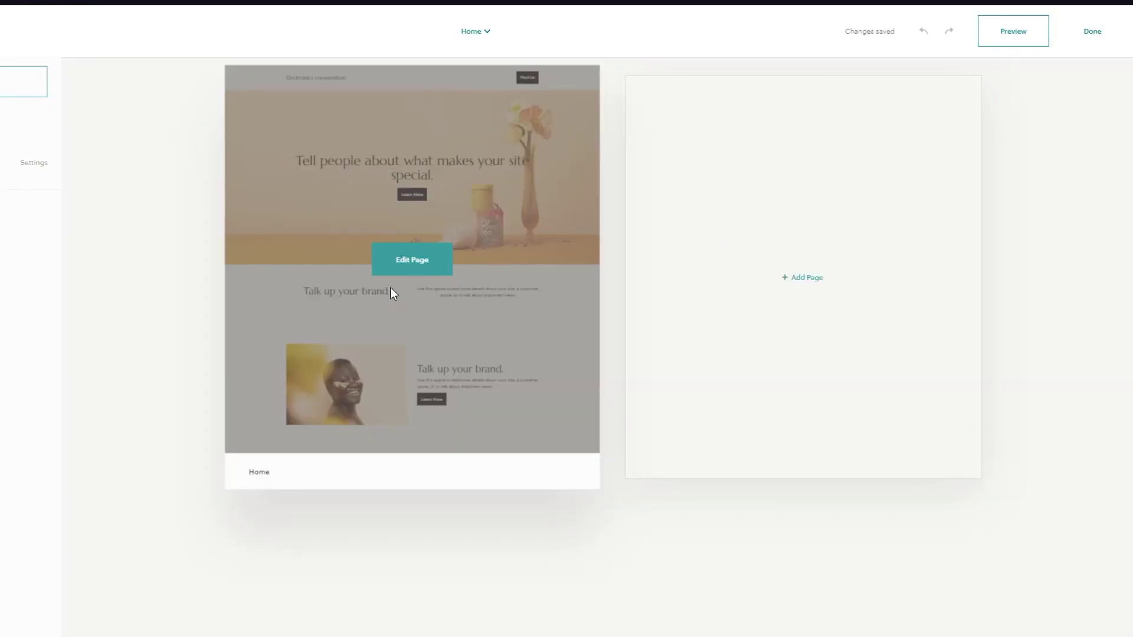
scroll(658, 319, "down", 5)
scroll(660, 324, "down", 8)
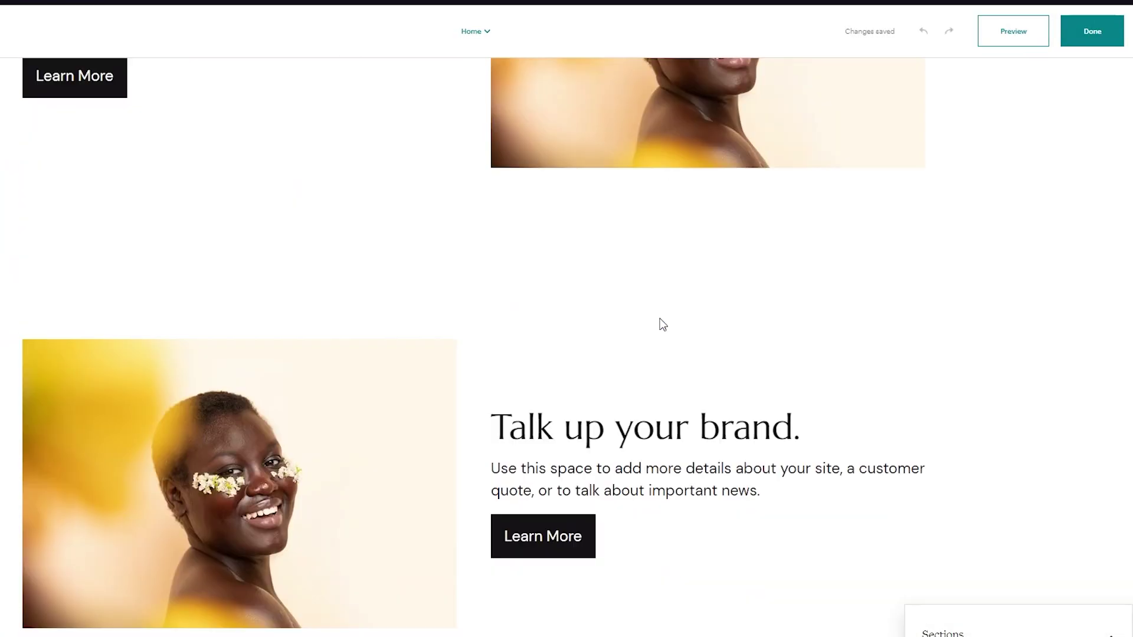
scroll(660, 323, "down", 3)
scroll(520, 331, "down", 4)
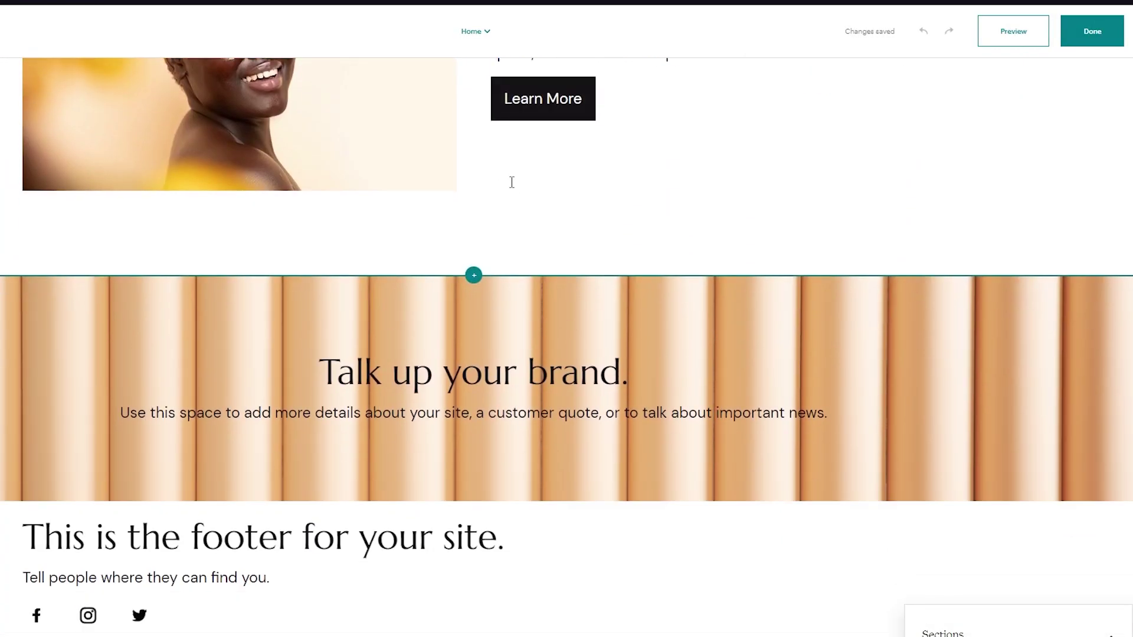
scroll(648, 219, "up", 4)
double_click(648, 219)
left_click(793, 322)
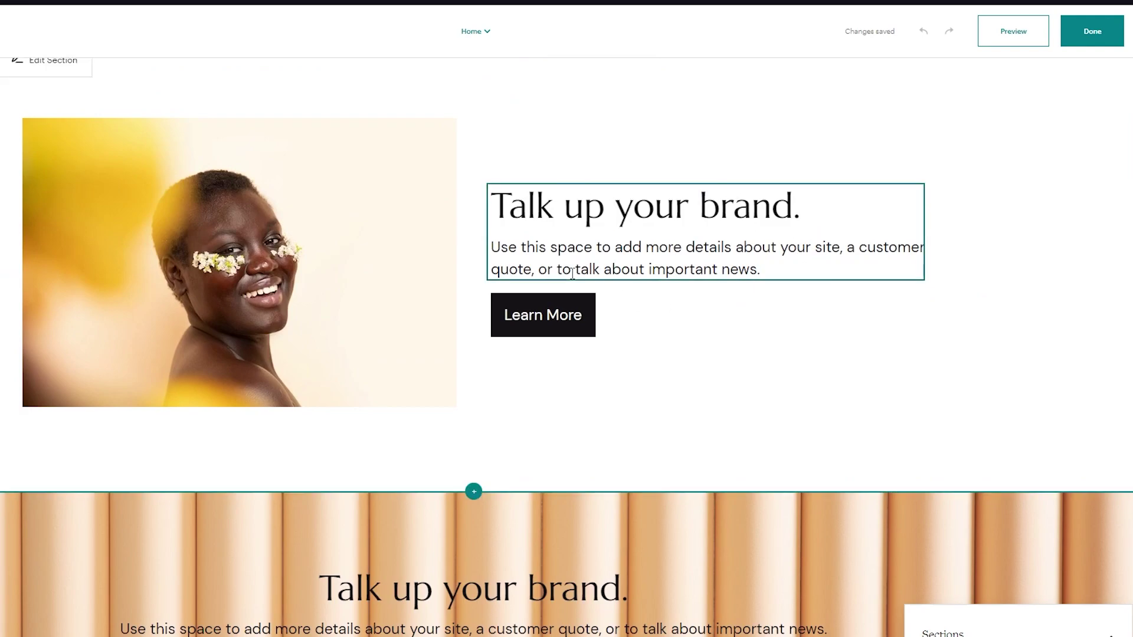
scroll(572, 278, "up", 5)
scroll(572, 278, "up", 10)
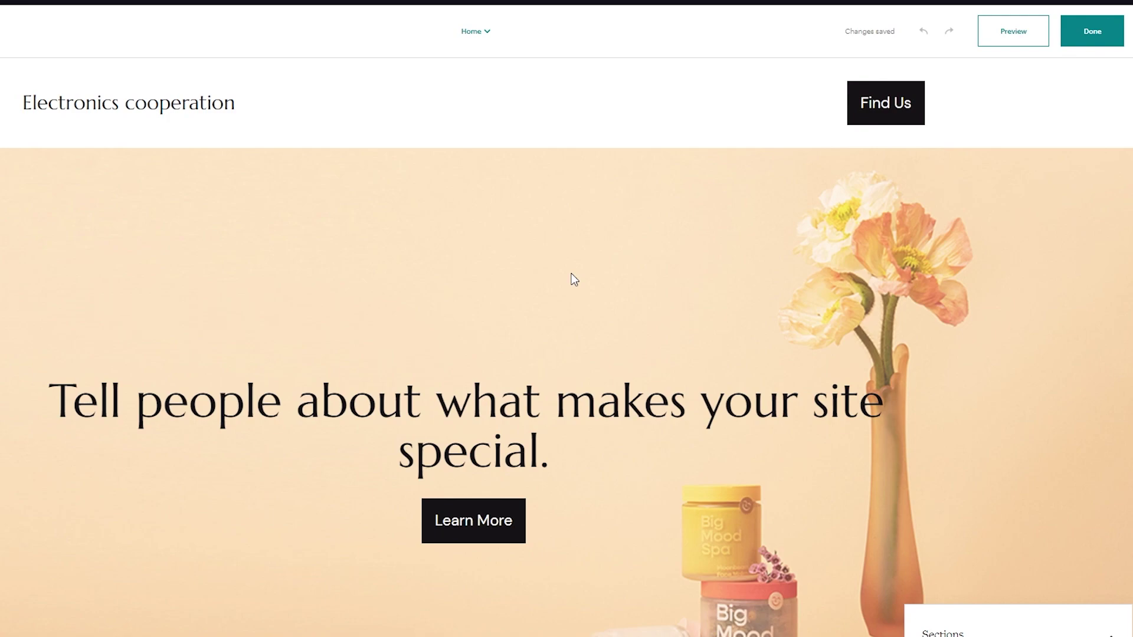
scroll(571, 275, "down", 6)
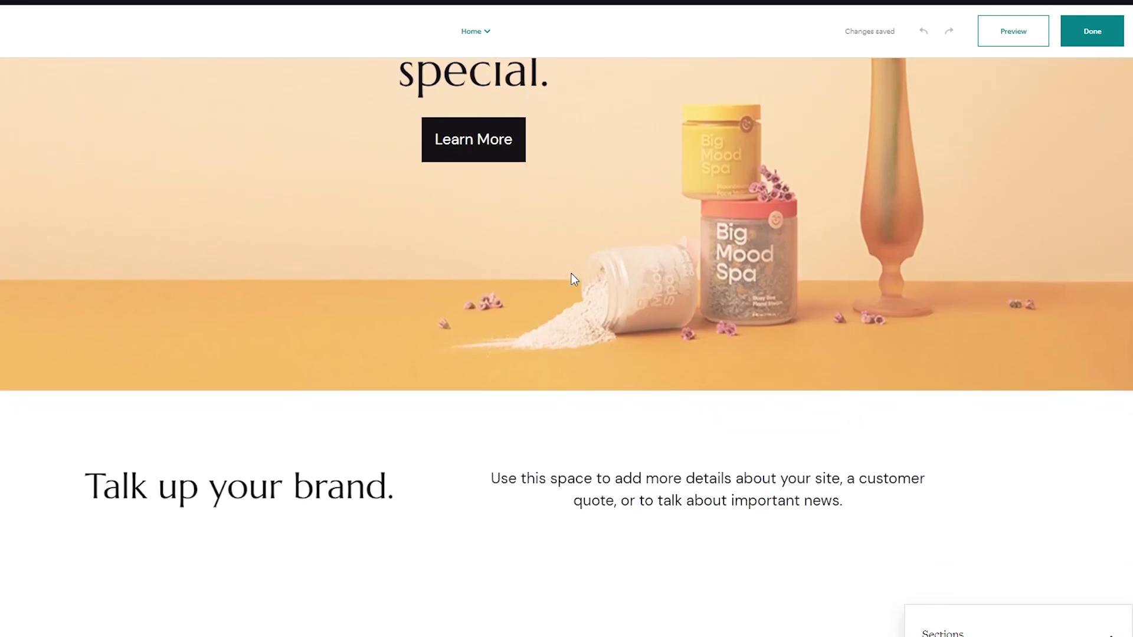
left_click(473, 149)
scroll(613, 294, "up", 4)
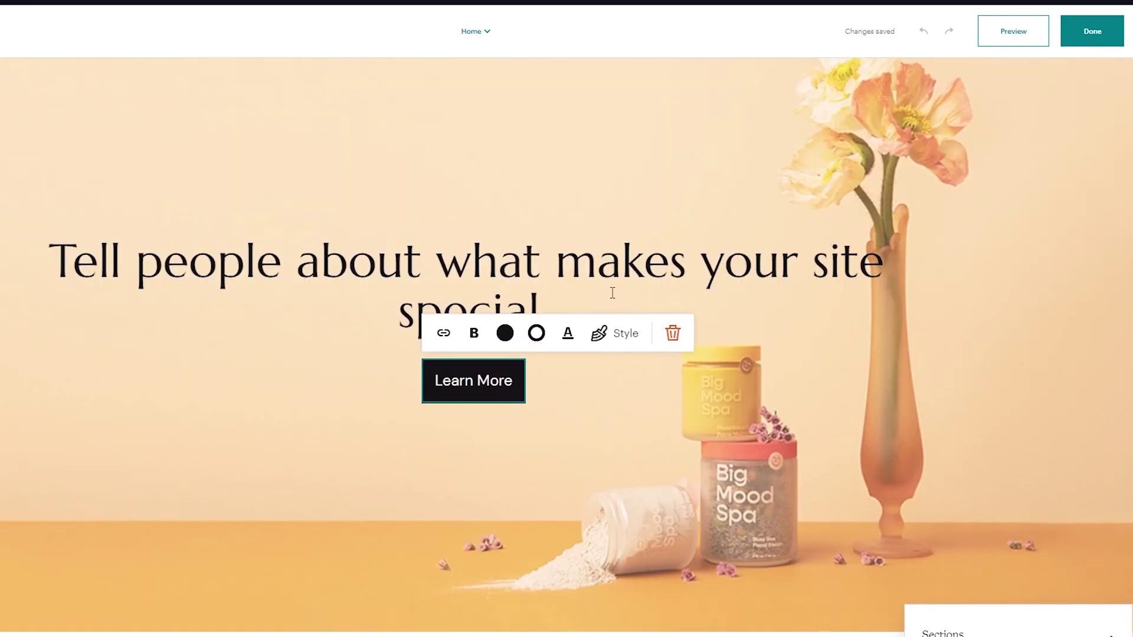
left_click(548, 304)
scroll(635, 284, "down", 10)
scroll(635, 284, "down", 10)
scroll(632, 283, "down", 10)
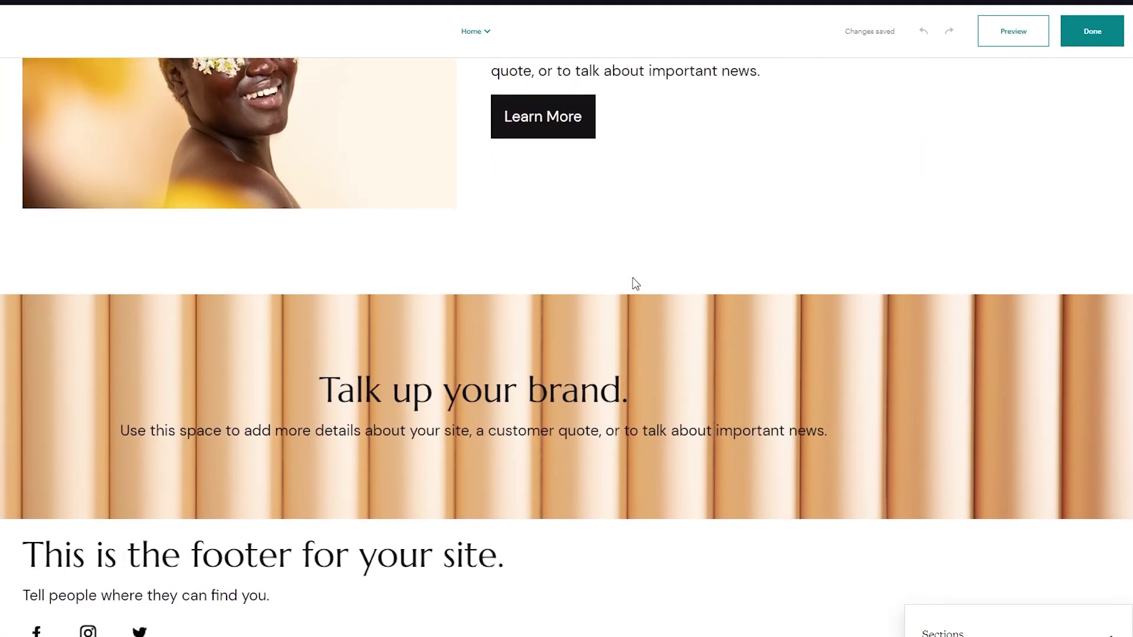
scroll(632, 283, "down", 2)
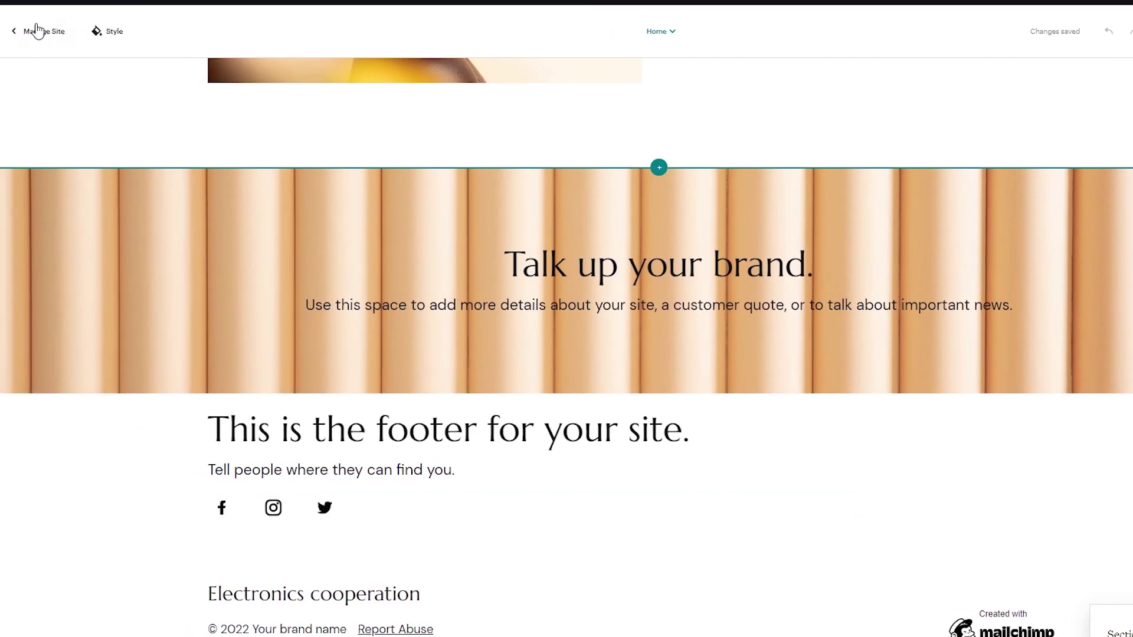
From Manage Site, start adding a page and preview the About, Contact and Blank layouts
left_click(37, 30)
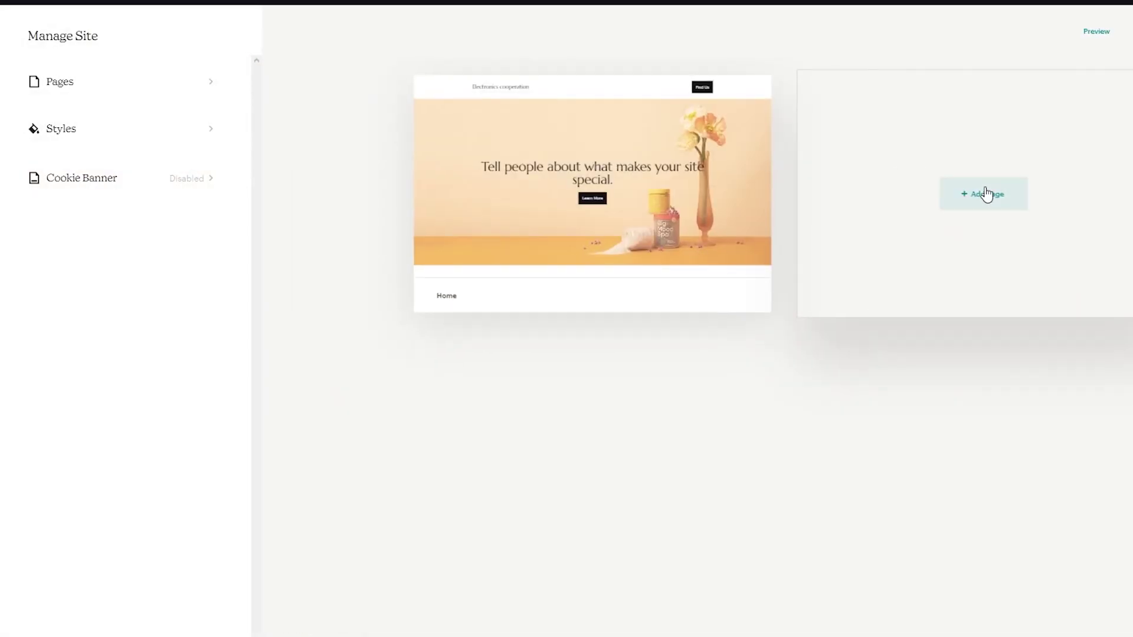
left_click(986, 193)
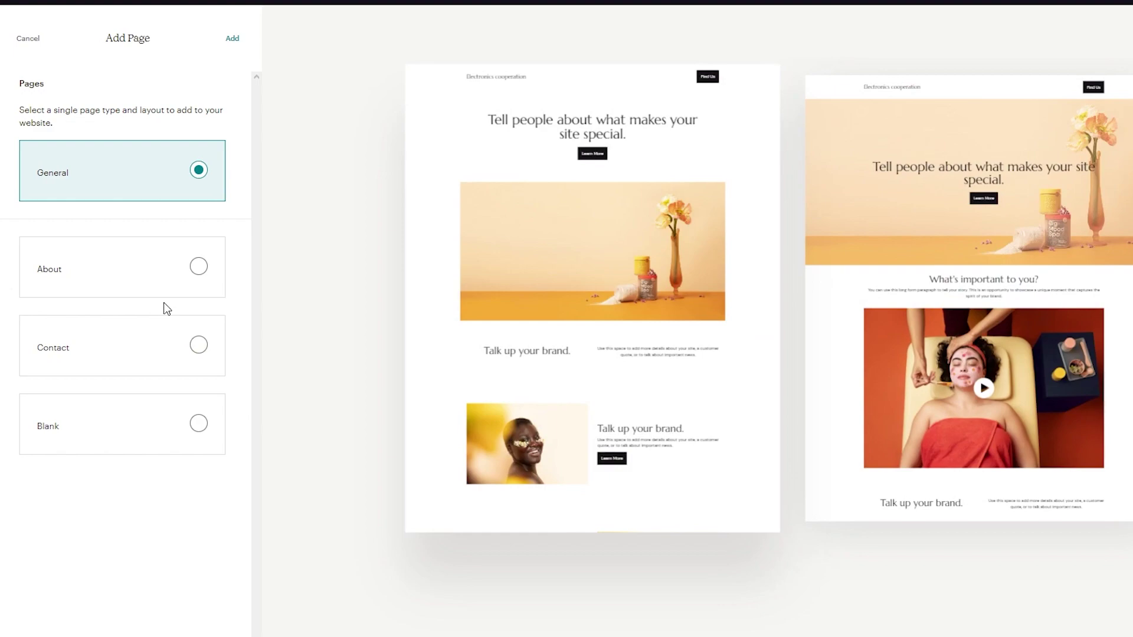
left_click(189, 293)
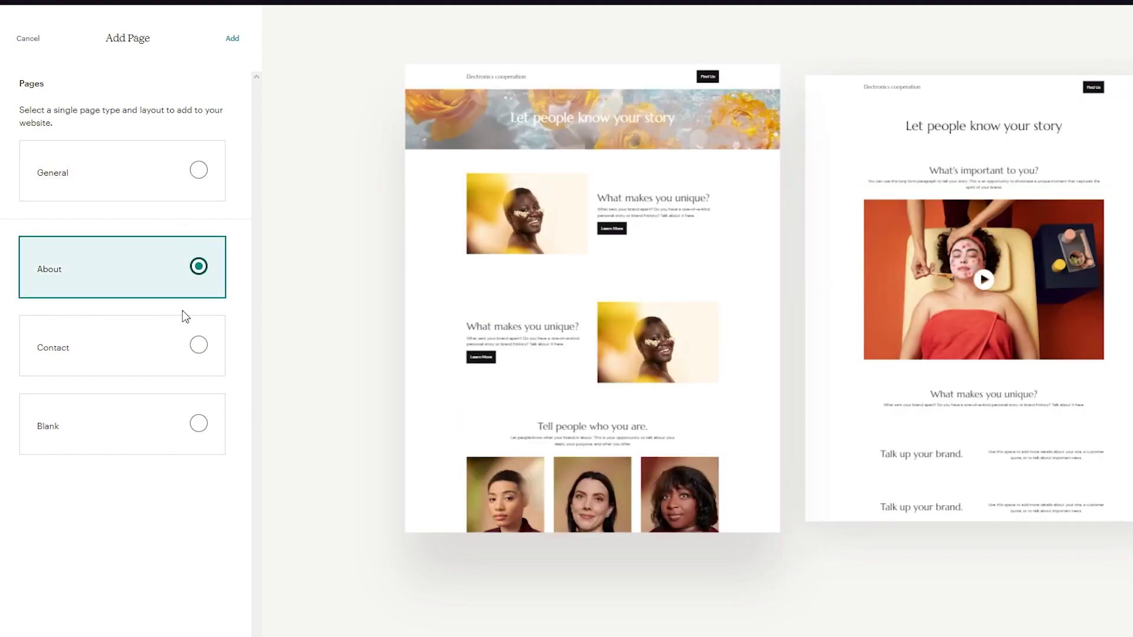
left_click(171, 349)
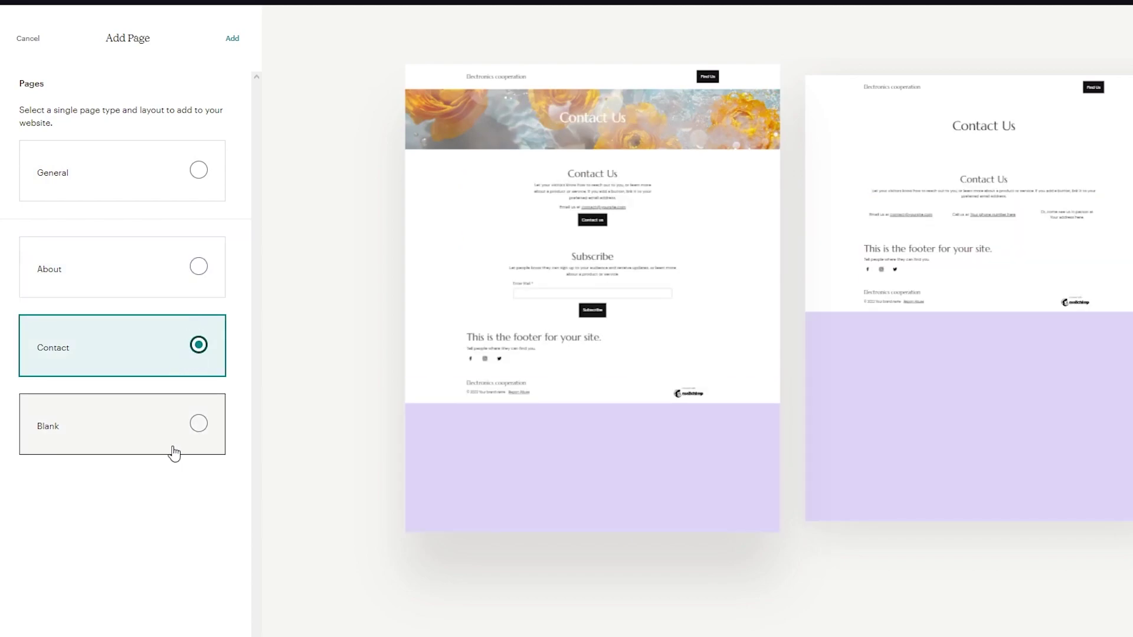
left_click(174, 452)
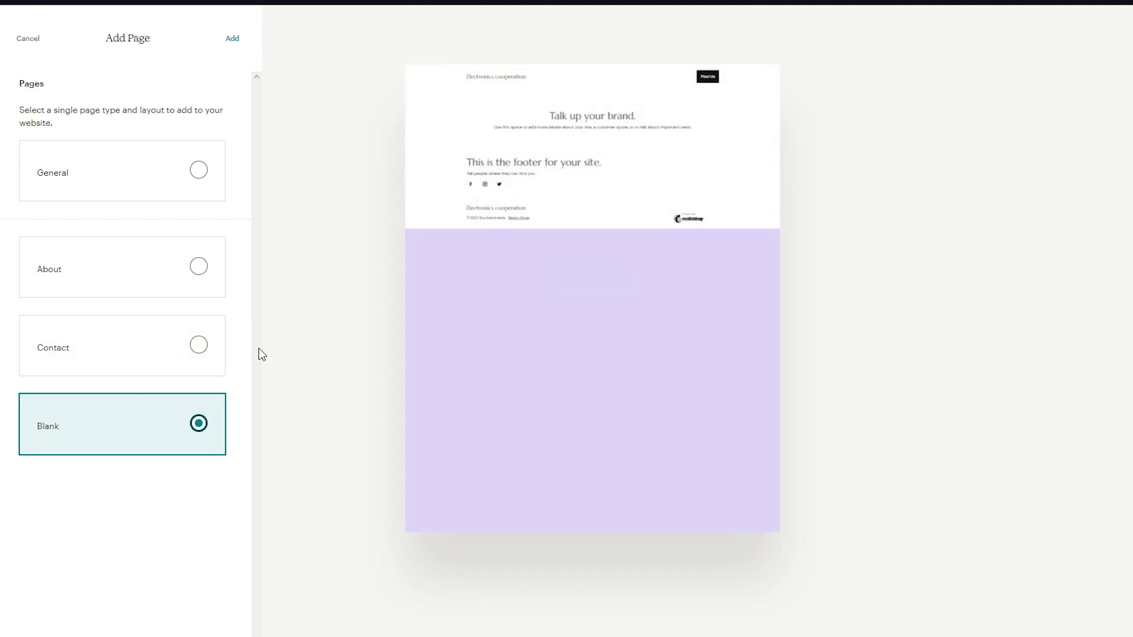
left_click(121, 359)
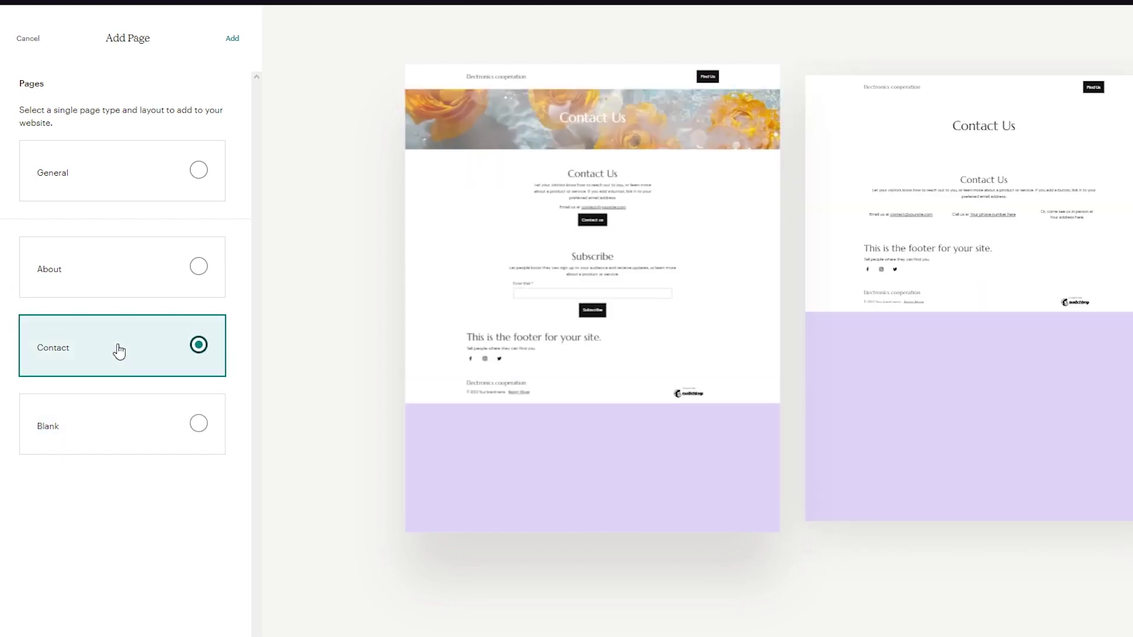
Choose the Blank layout, add the page, and open it in the editor
left_click(90, 293)
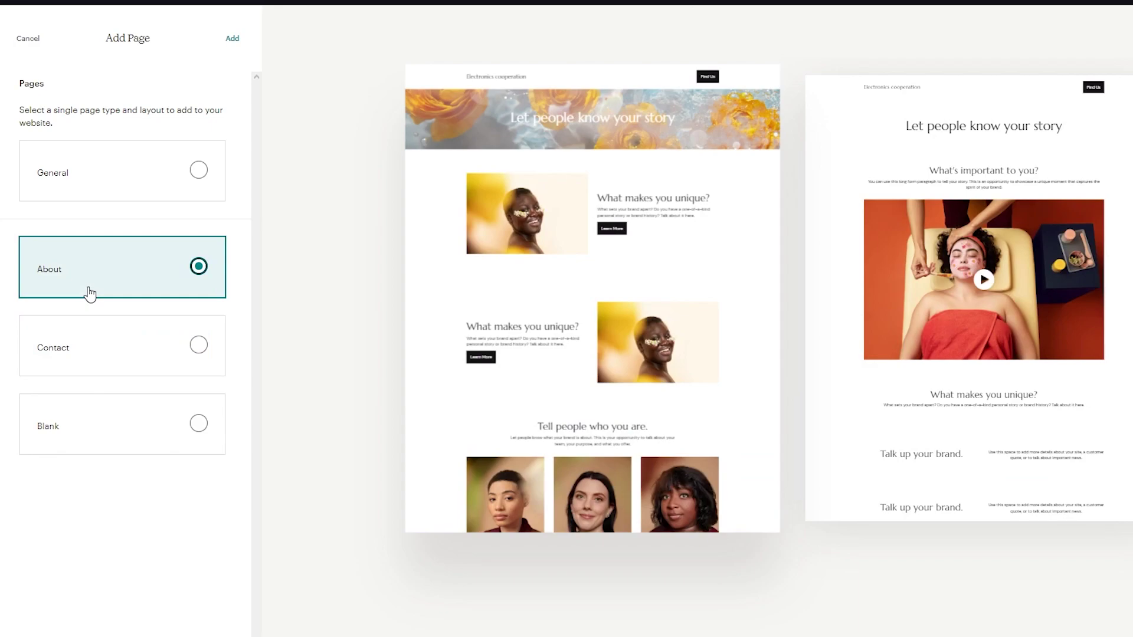
left_click(91, 325)
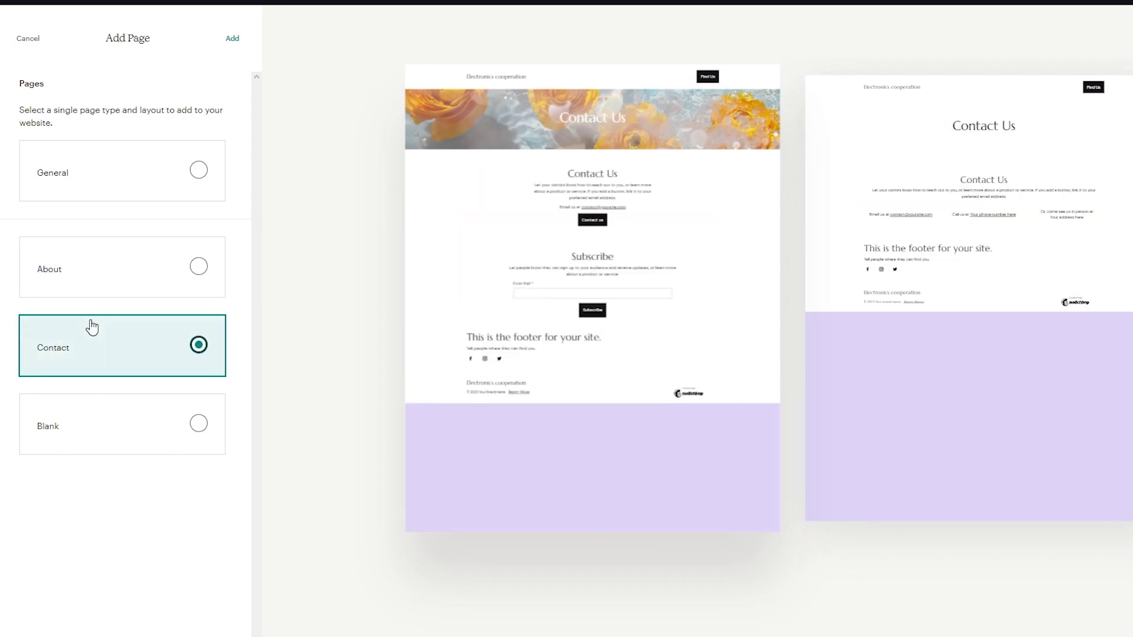
left_click(67, 286)
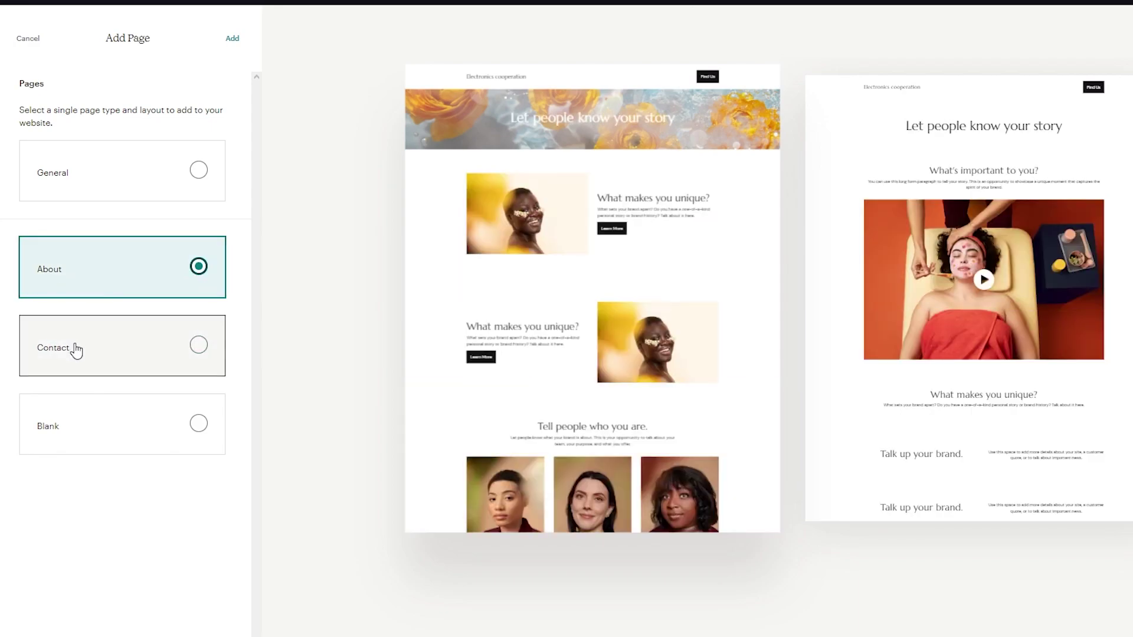
left_click(86, 448)
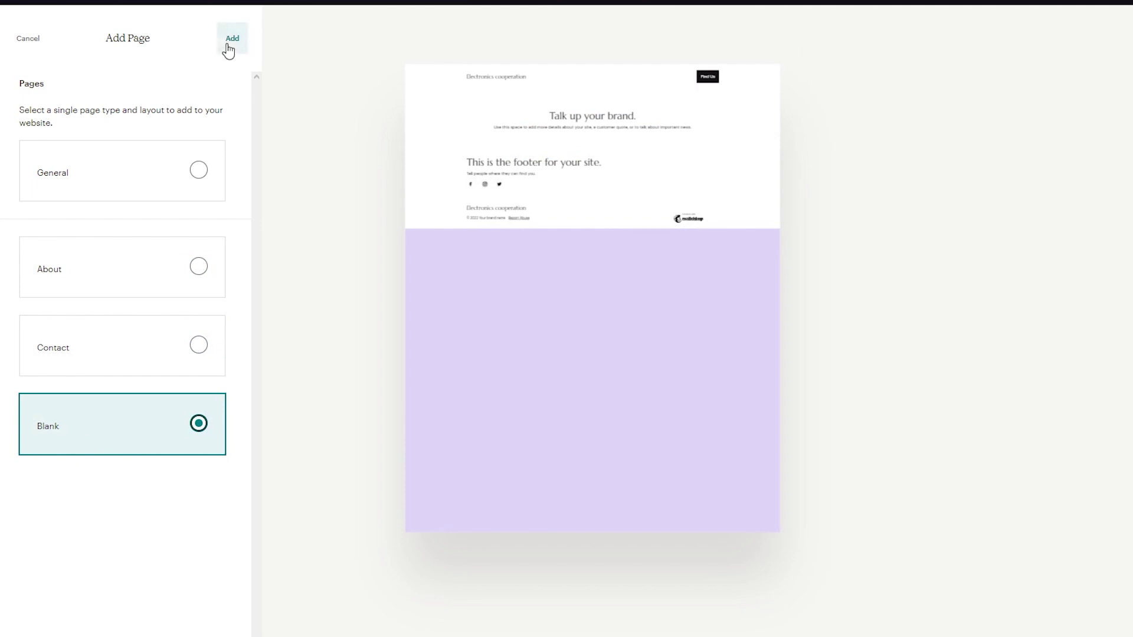
left_click(230, 40)
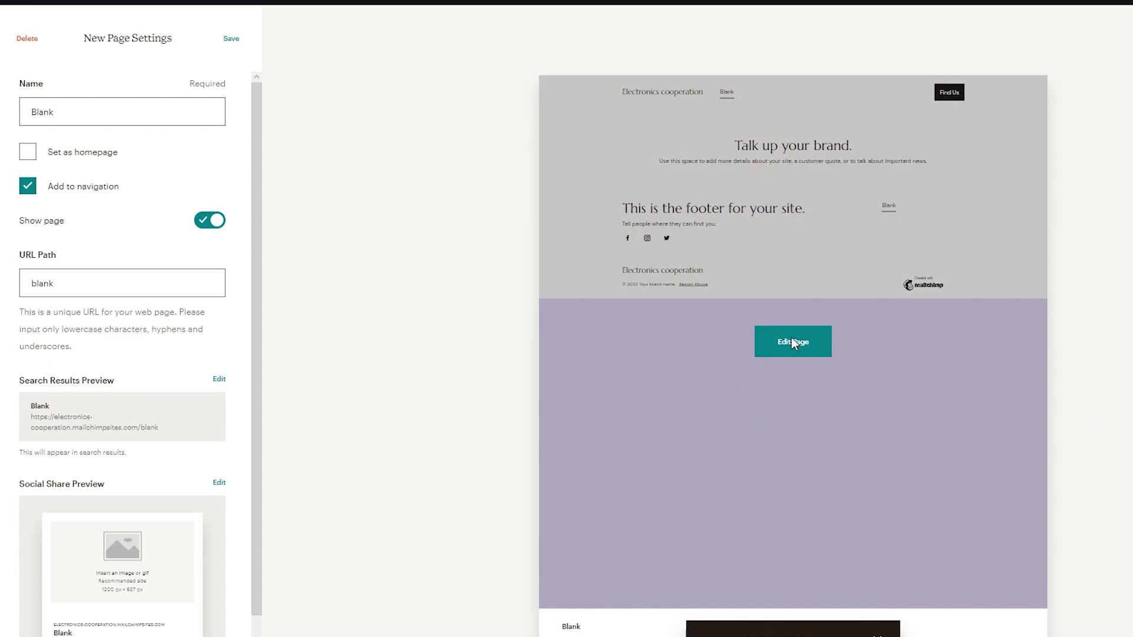
left_click(793, 343)
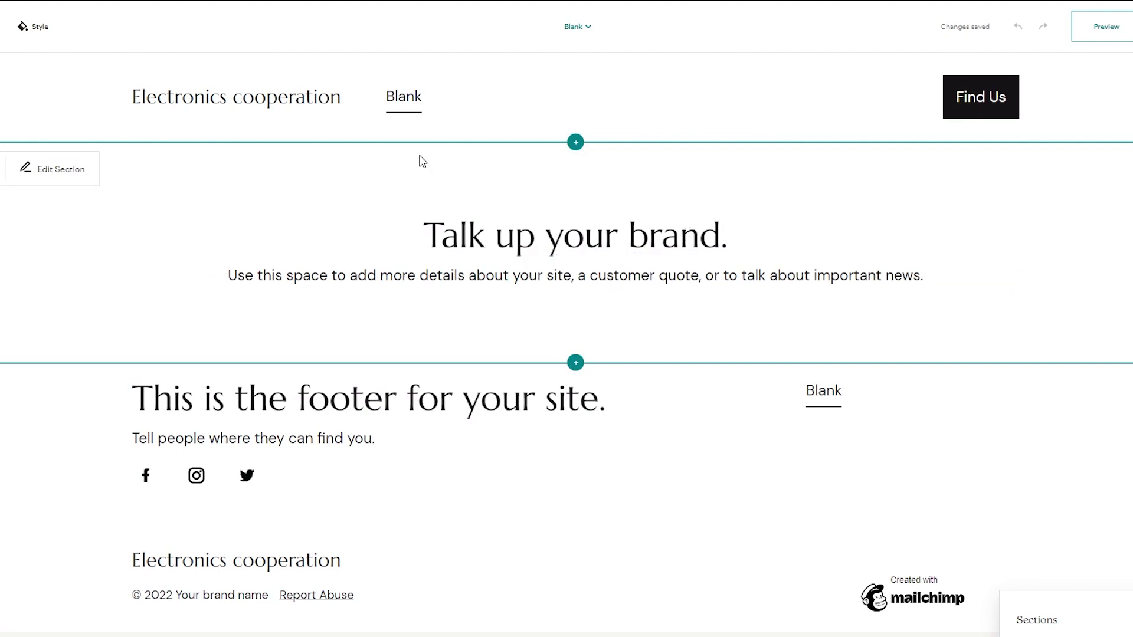
Link Find Us to external URL youtube.com, save, and preview the page before returning to edit
left_click(980, 110)
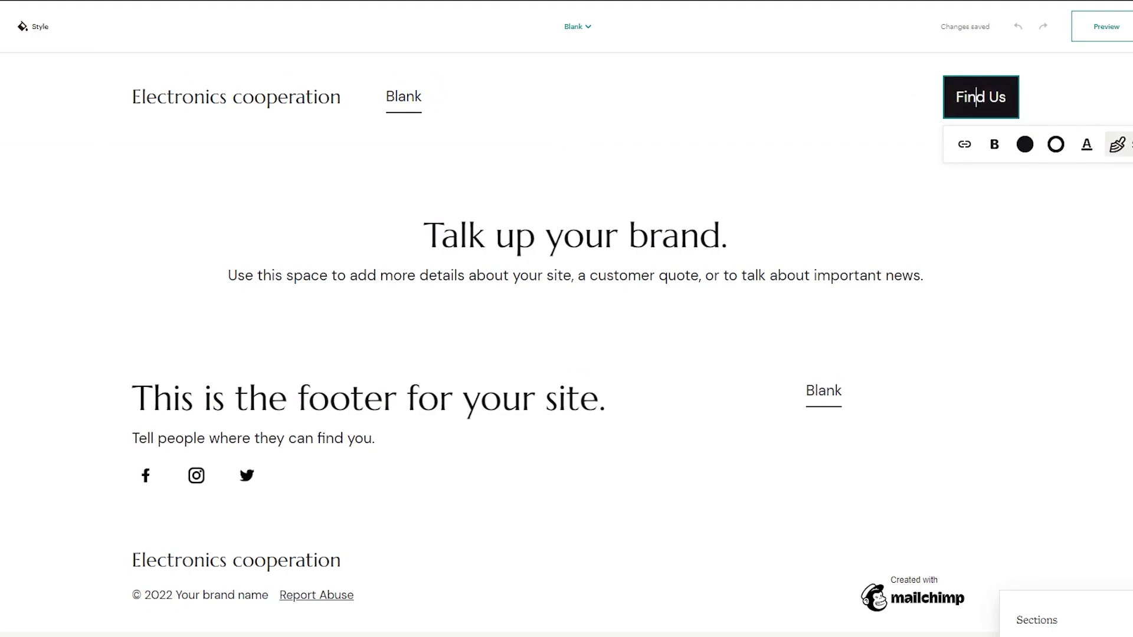
left_click(961, 146)
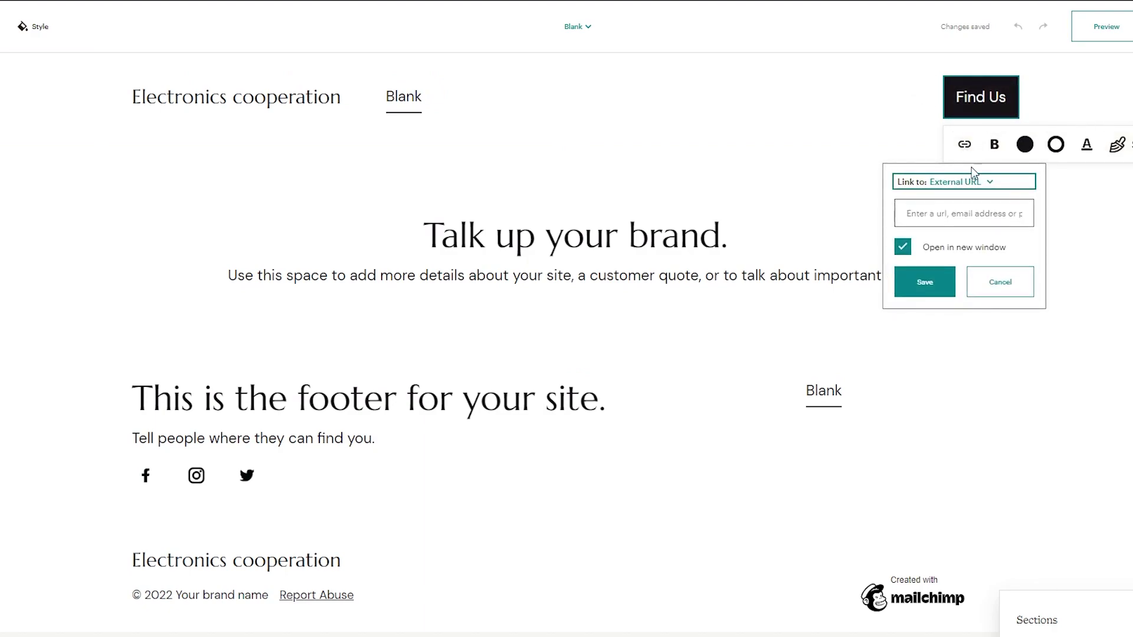
left_click(983, 185)
left_click(982, 184)
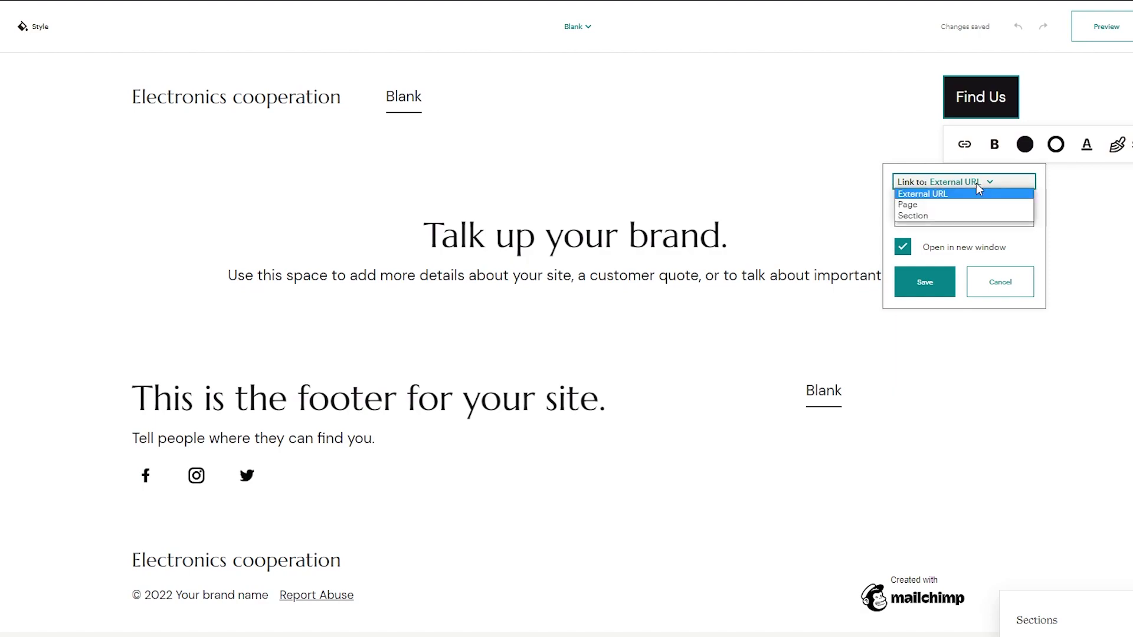
left_click(978, 194)
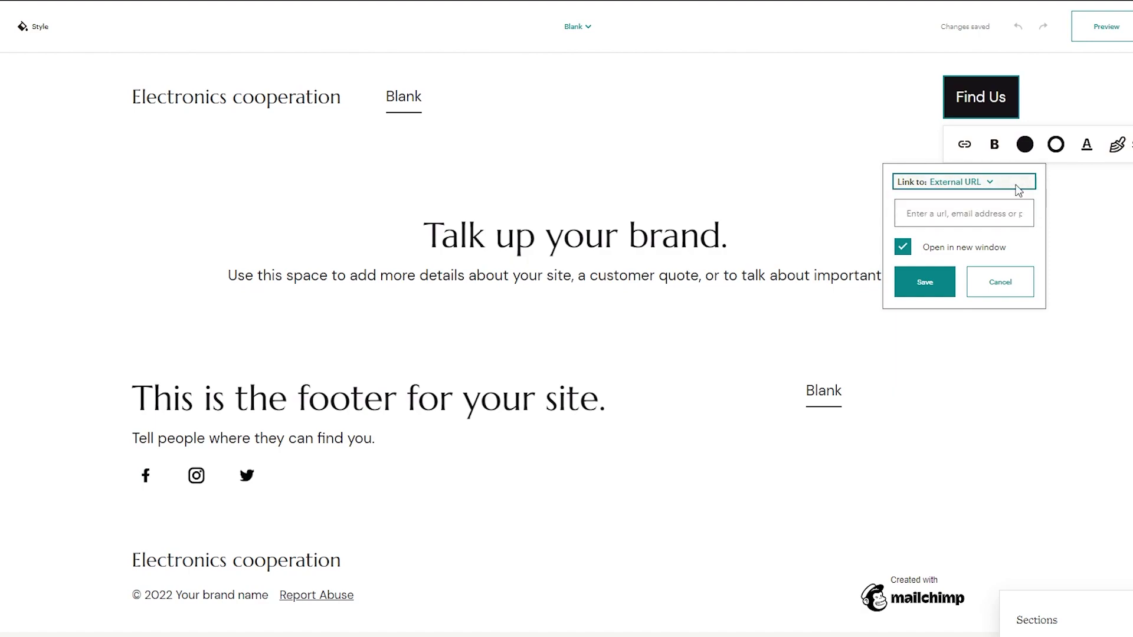
left_click(957, 216)
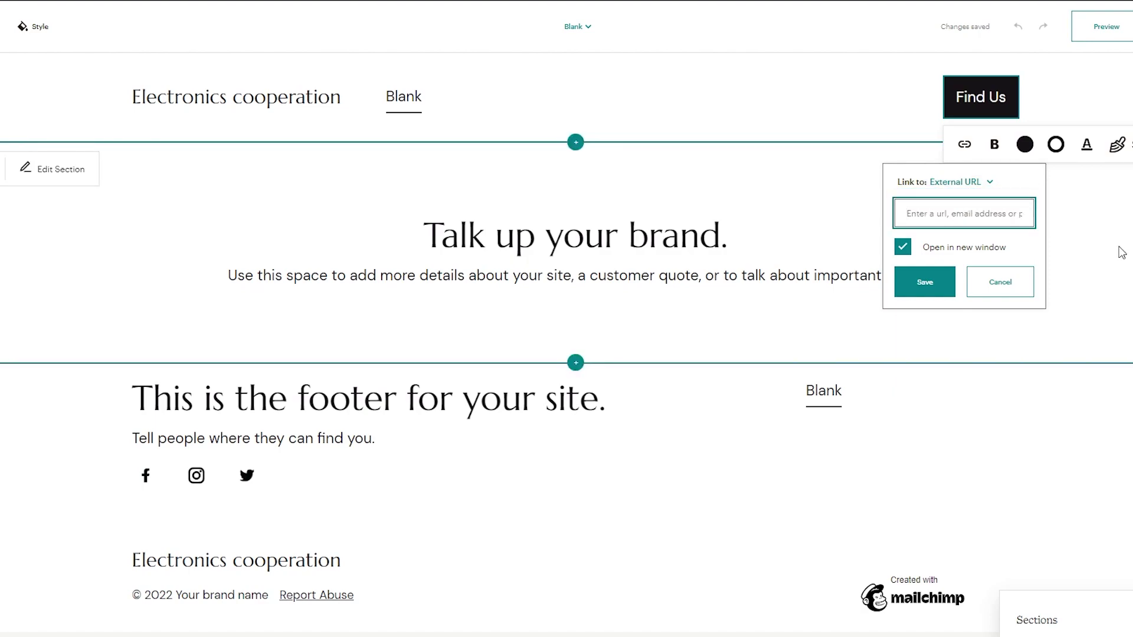
type("youtube.com")
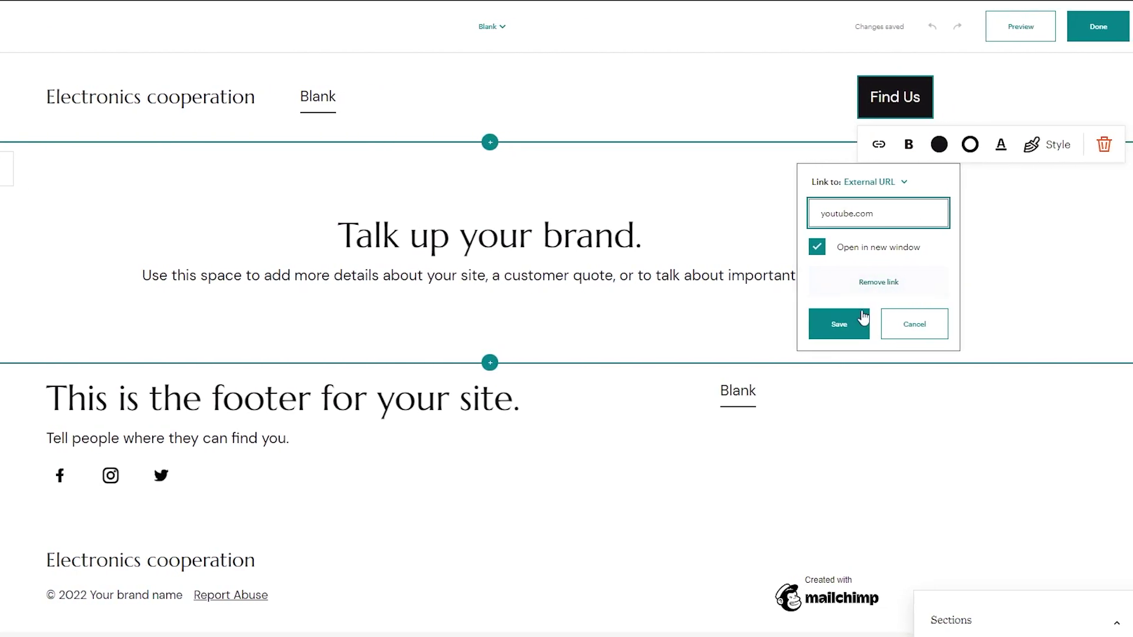
left_click(861, 321)
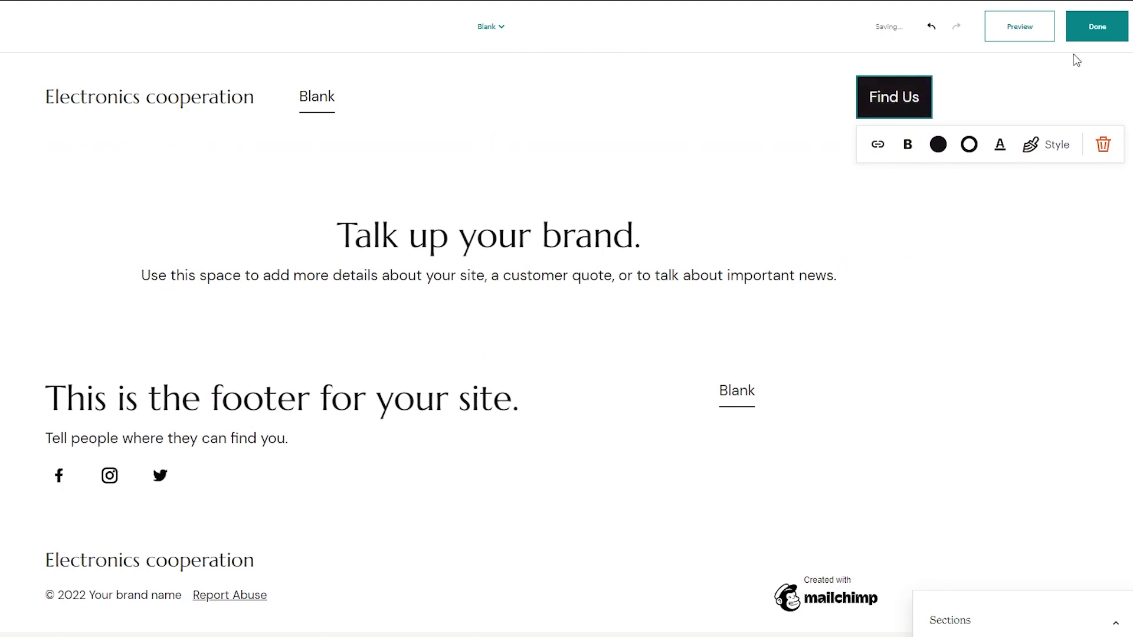
left_click(1024, 30)
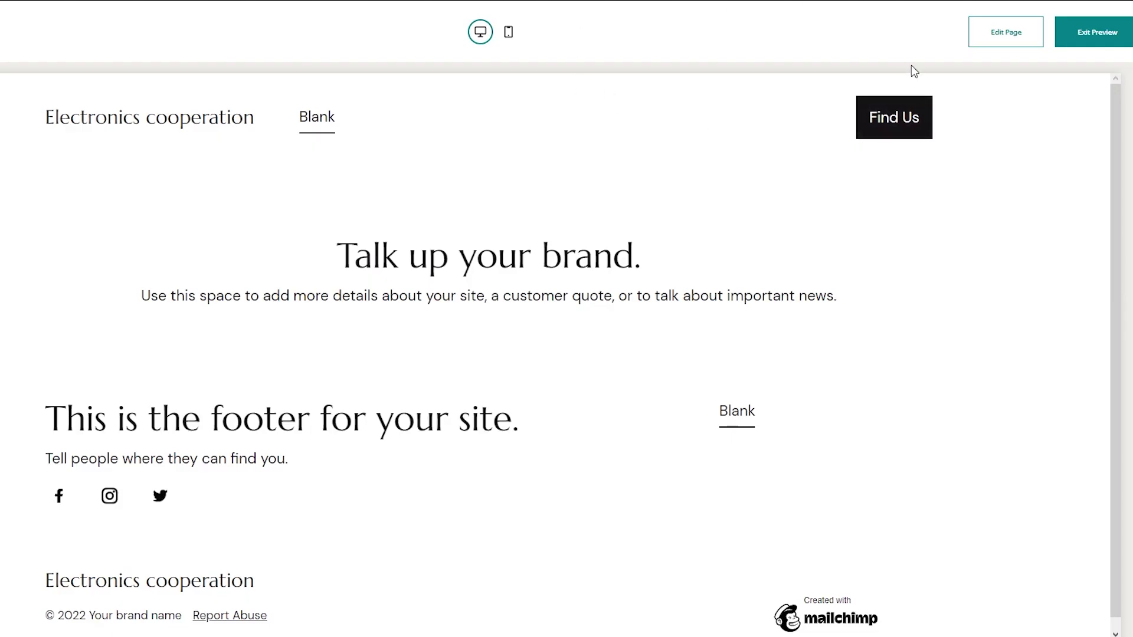
left_click(1006, 32)
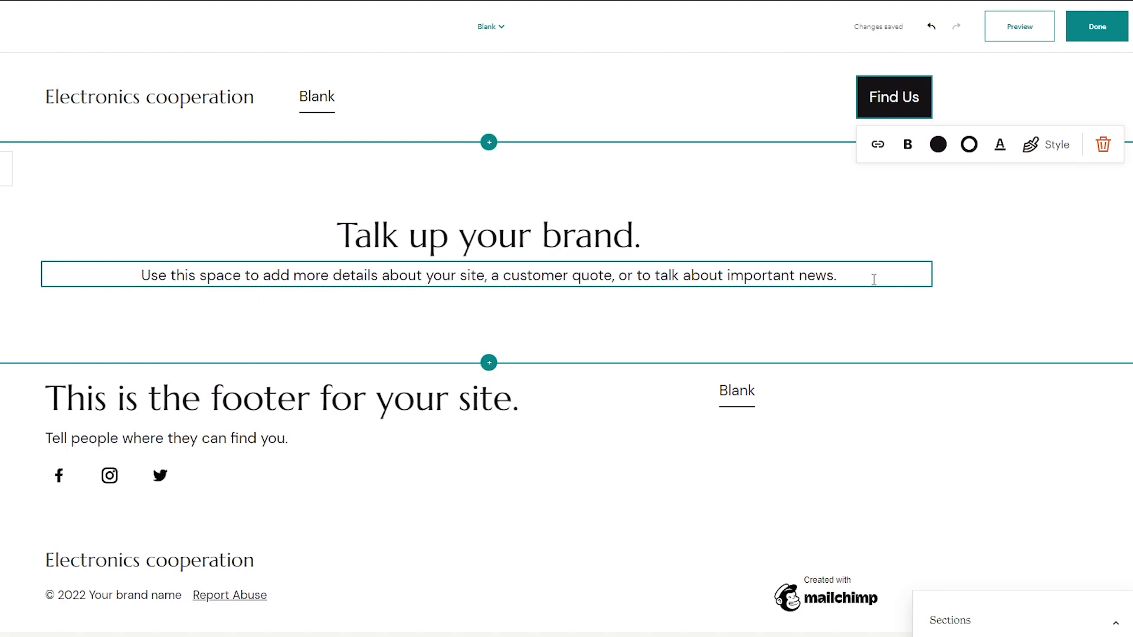
Retitle the heading 'Welcome!' with paragraph 'Contact us through any of these facilites.' below
left_click_drag(874, 280, 527, 277)
left_click(660, 234)
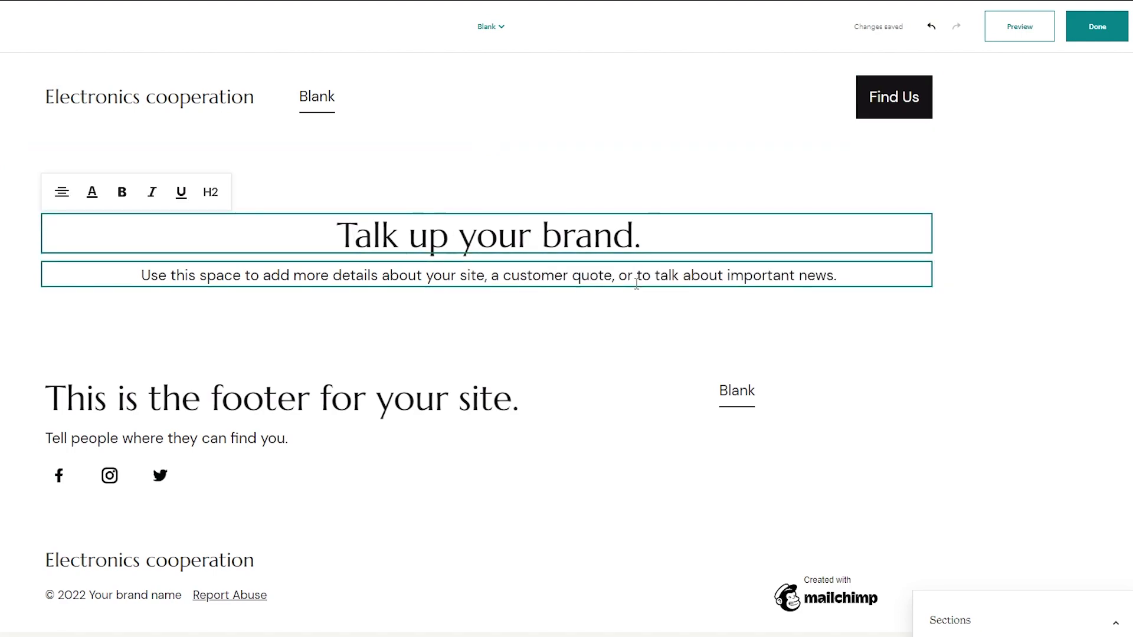
left_click_drag(683, 233, 266, 308)
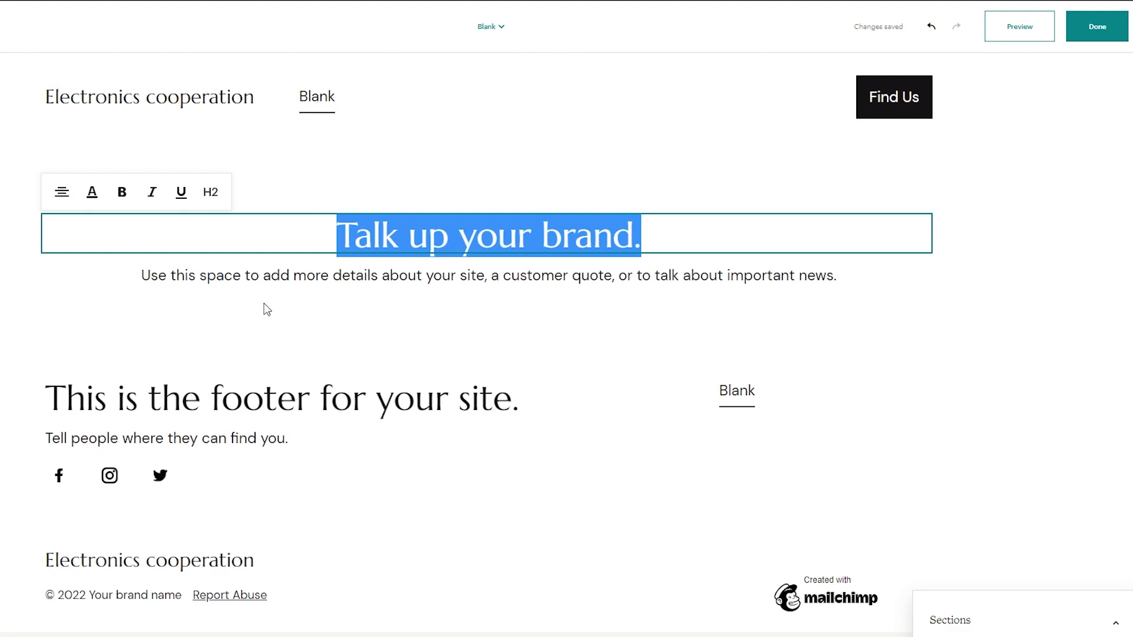
type("C")
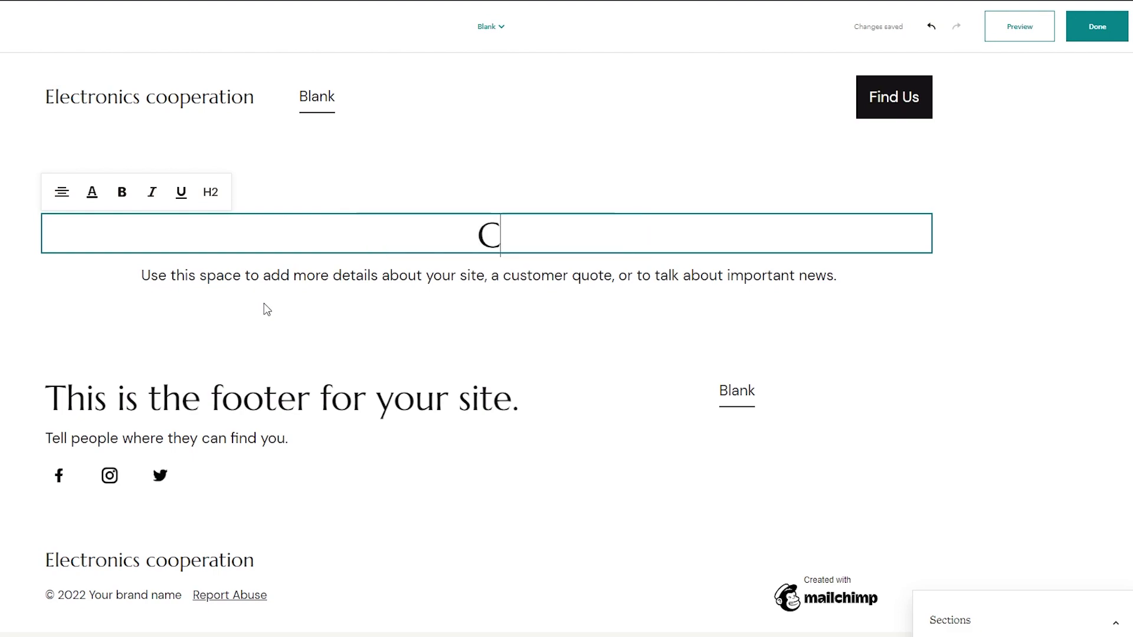
key("BackSpace")
type("W")
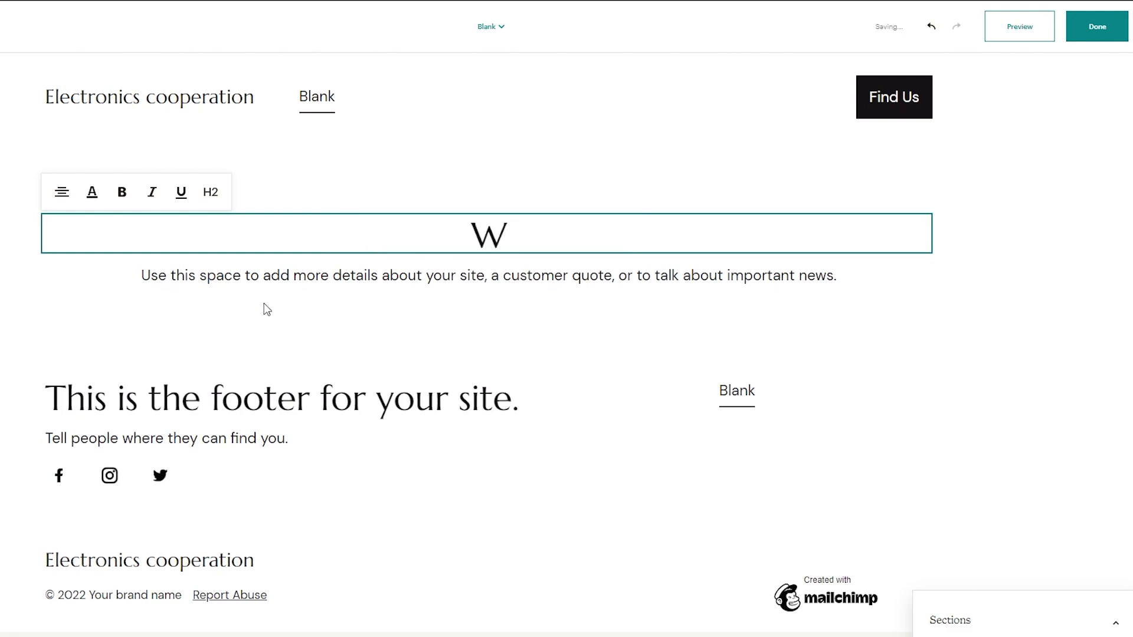
type("elcome!")
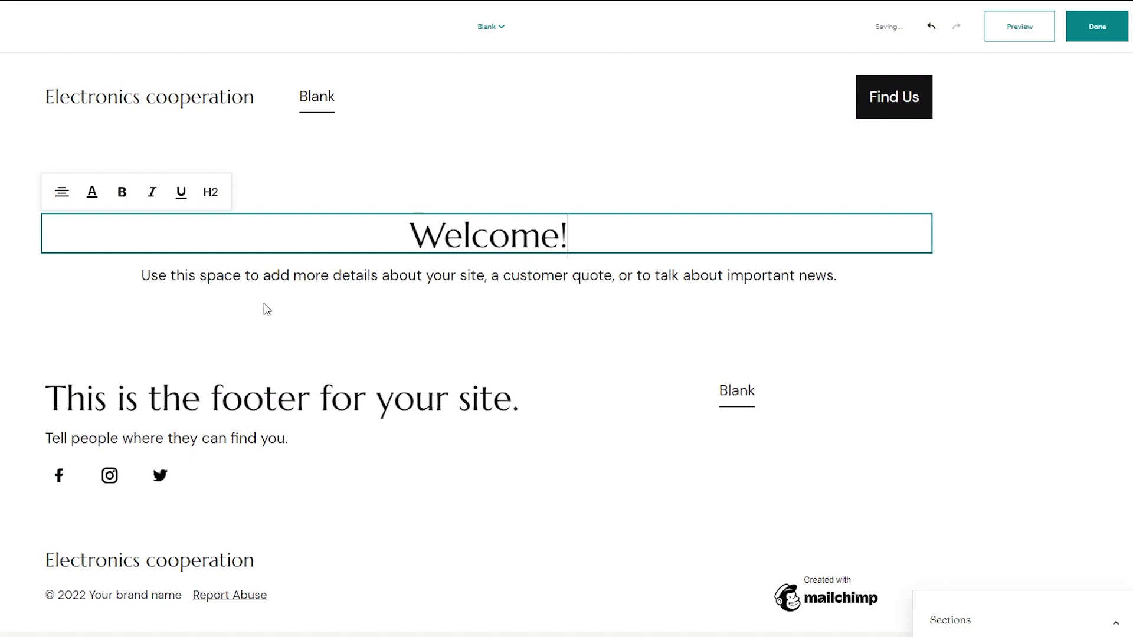
left_click(368, 276)
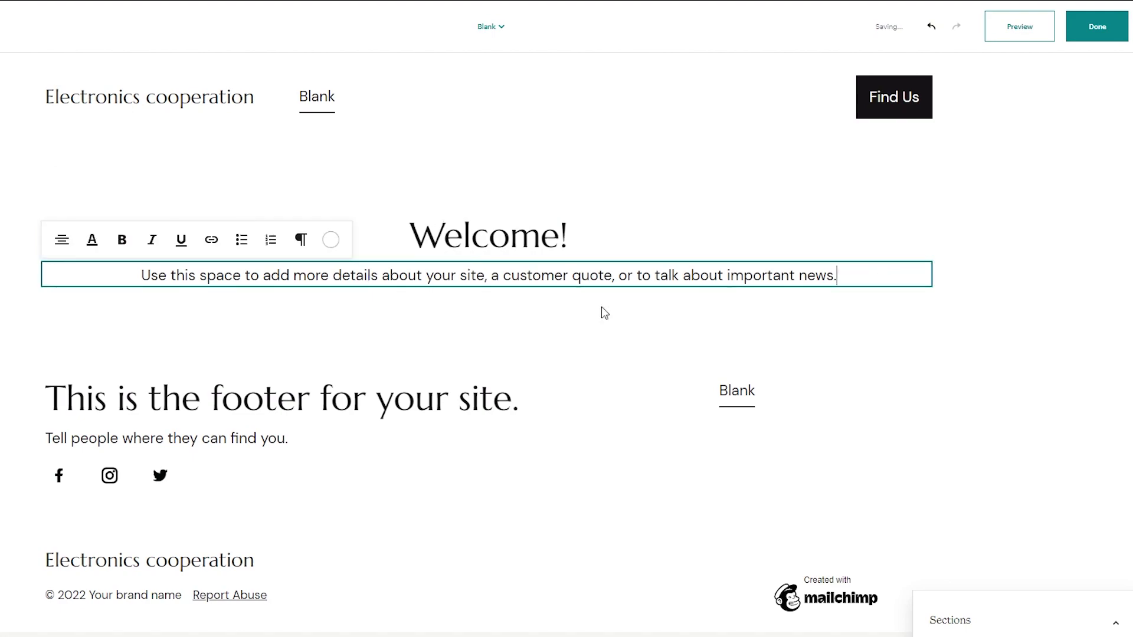
left_click_drag(605, 312, 139, 319)
type("Contact us through any of these facilites.")
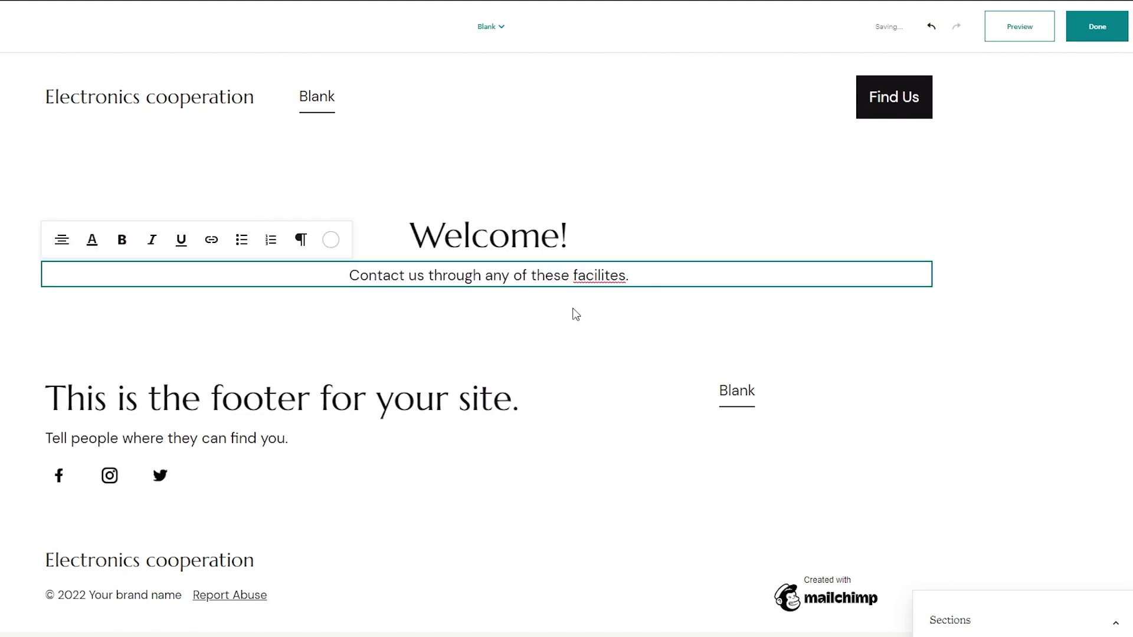
Make the footer heading underlined and bold
left_click(453, 436)
left_click_drag(551, 398, 45, 401)
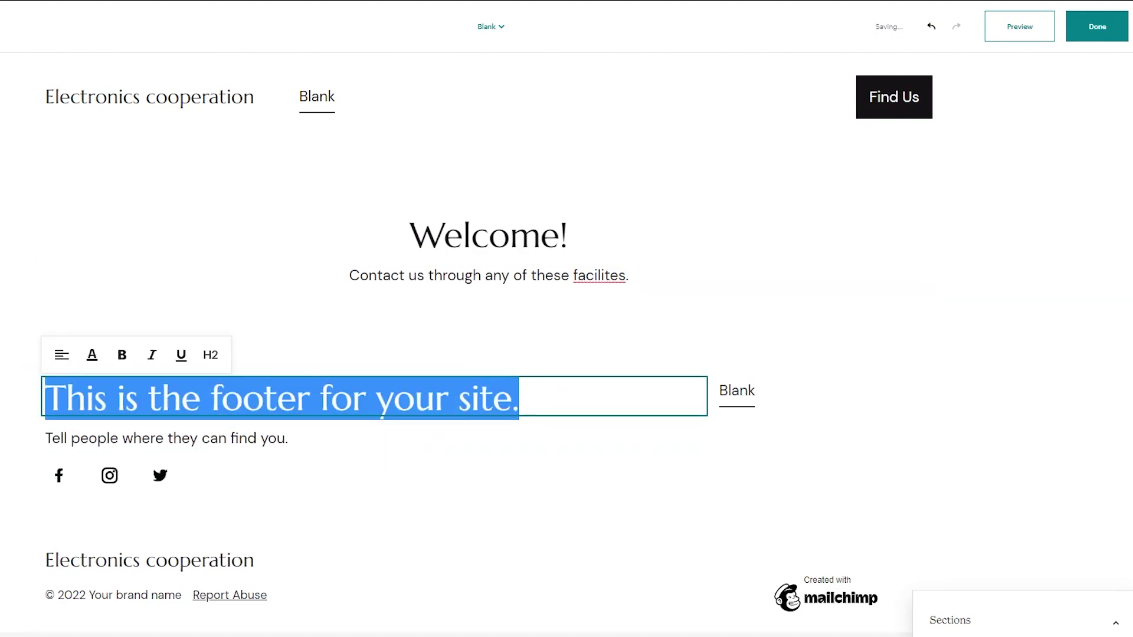
left_click(181, 360)
left_click(122, 357)
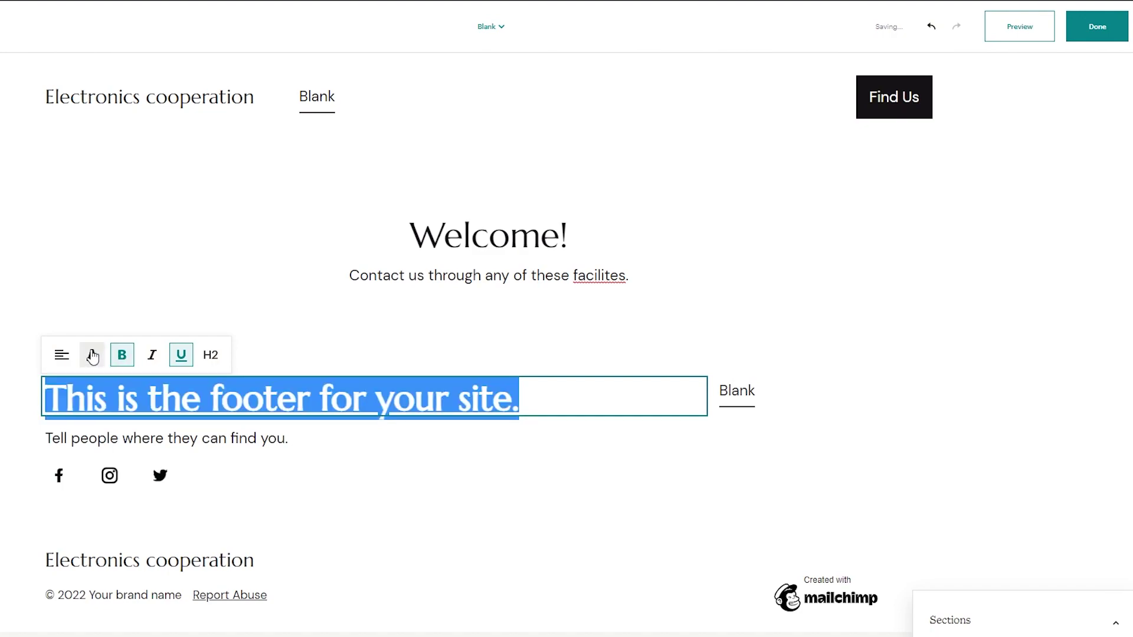
left_click(250, 314)
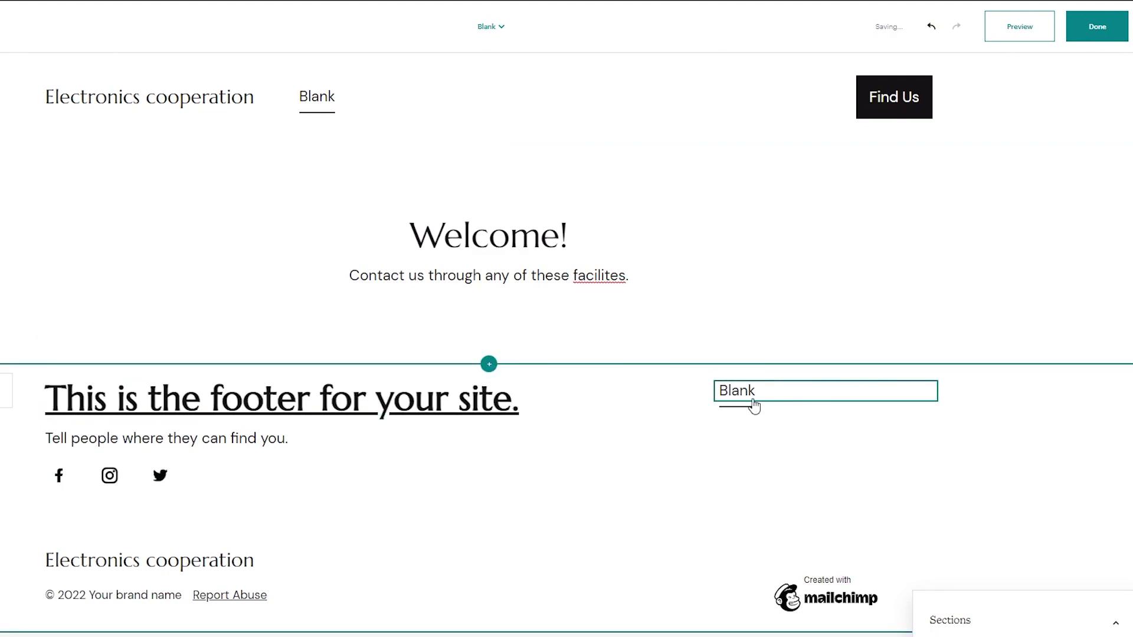
left_click(895, 270)
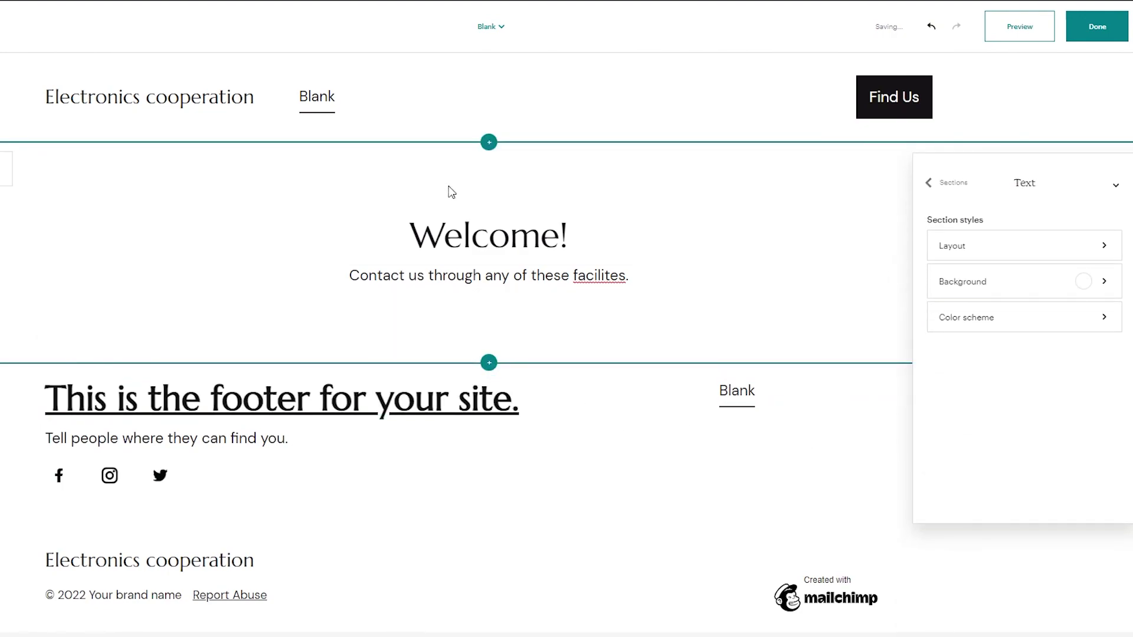
left_click(147, 87)
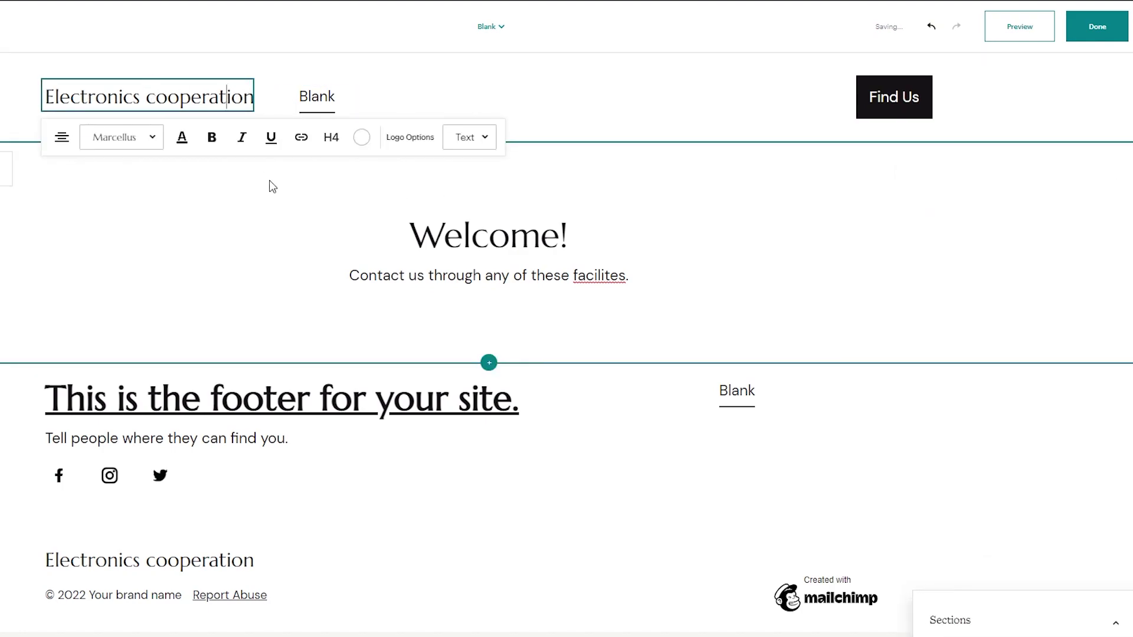
mouse_move(488, 253)
left_click(176, 324)
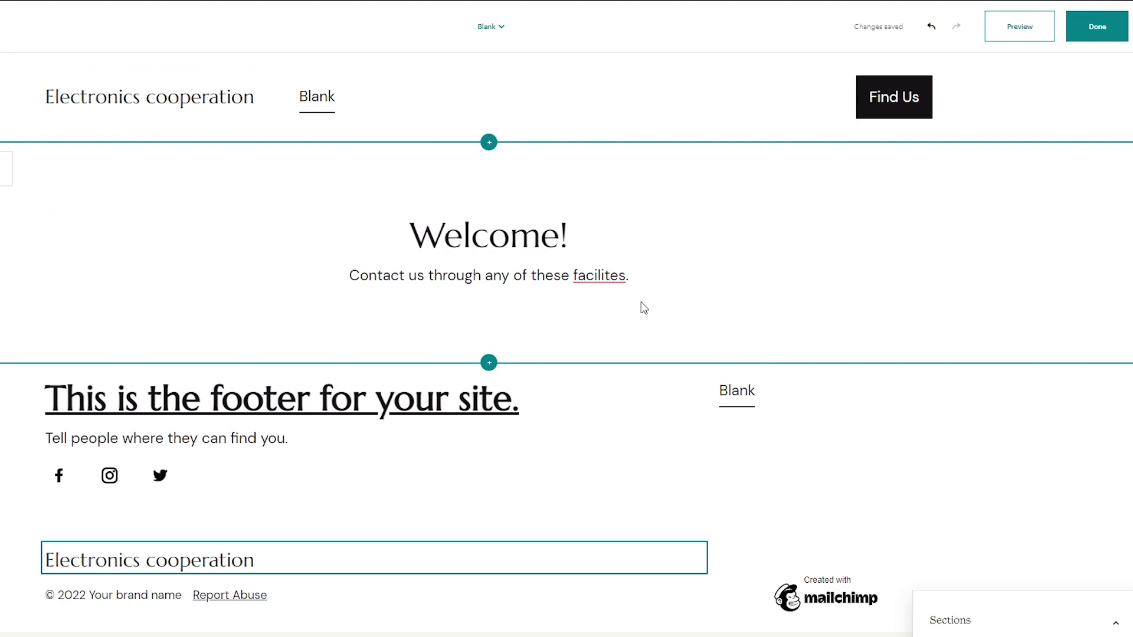
Correct the misspelling 'facilites' to 'facilities' using the spelling suggestion
left_click(600, 277)
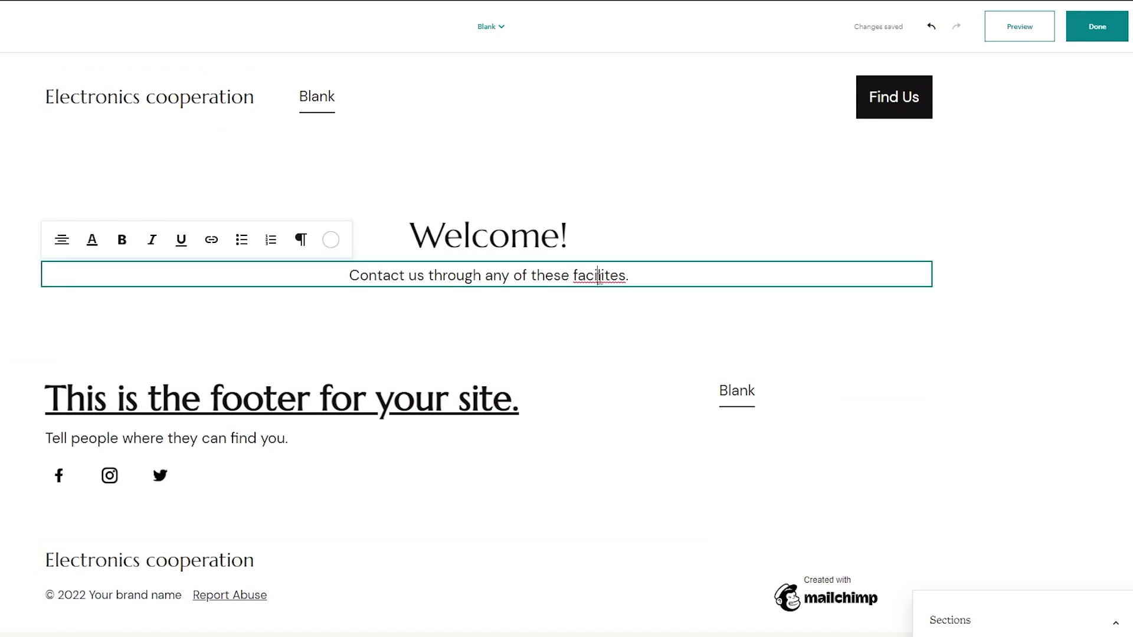
right_click(599, 278)
left_click(634, 296)
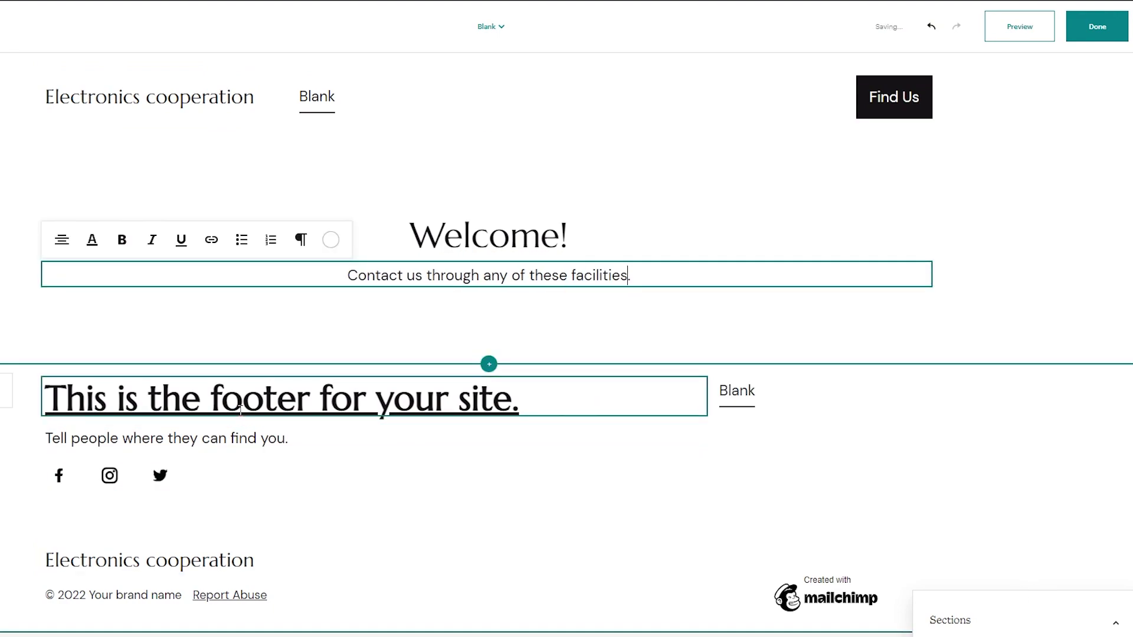
key("Escape")
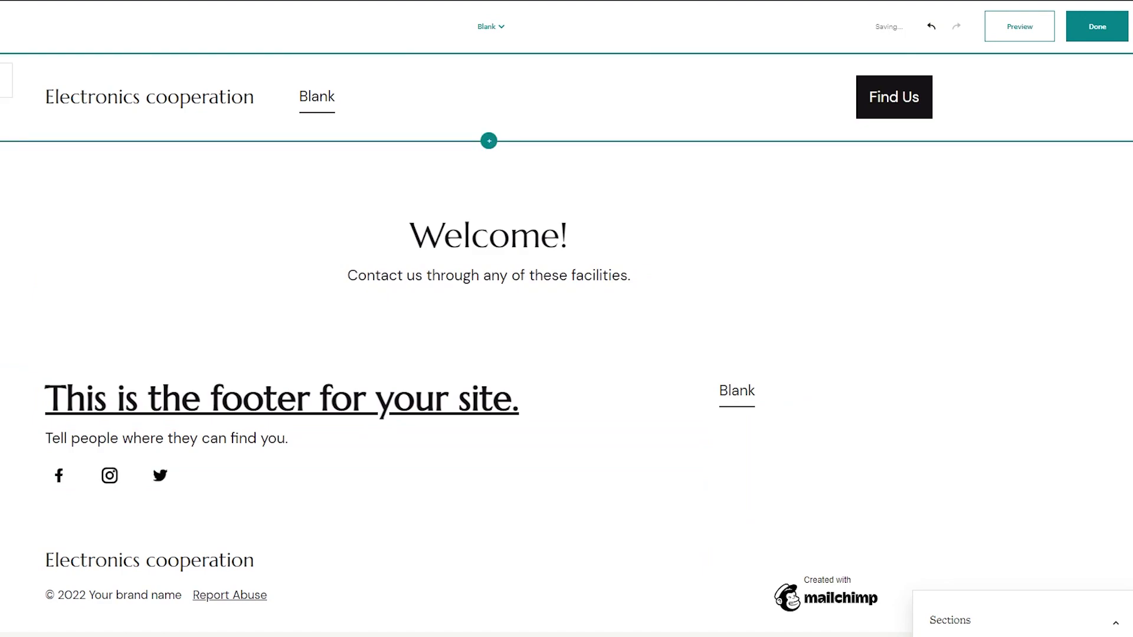
Try the header layouts and settle on the last one, showing only the centred site title
left_click(203, 93)
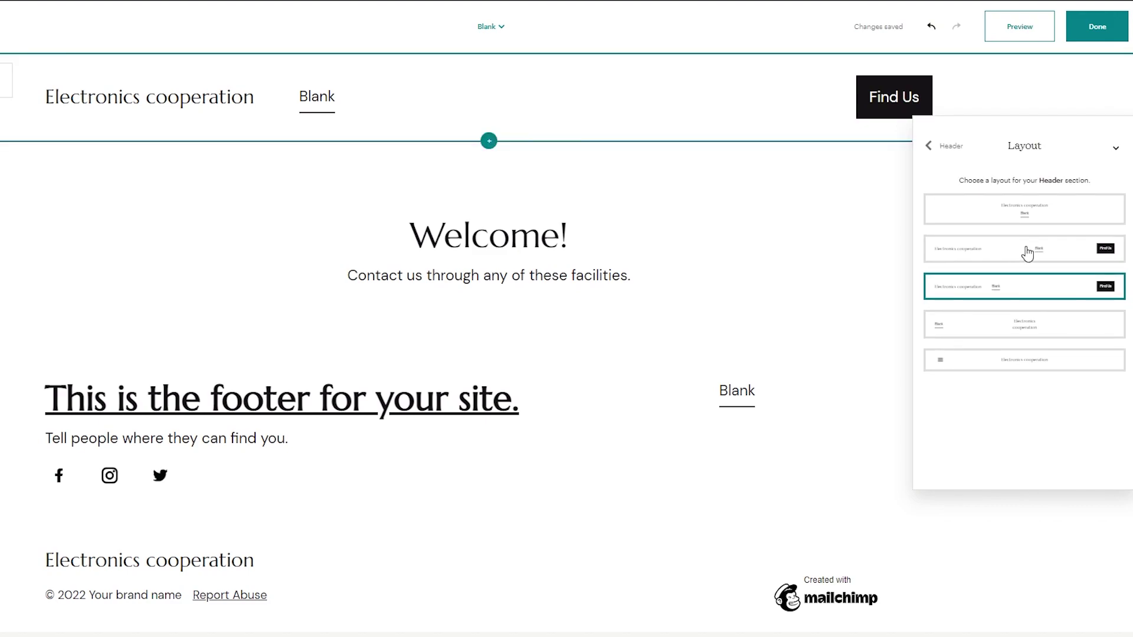
left_click(1064, 224)
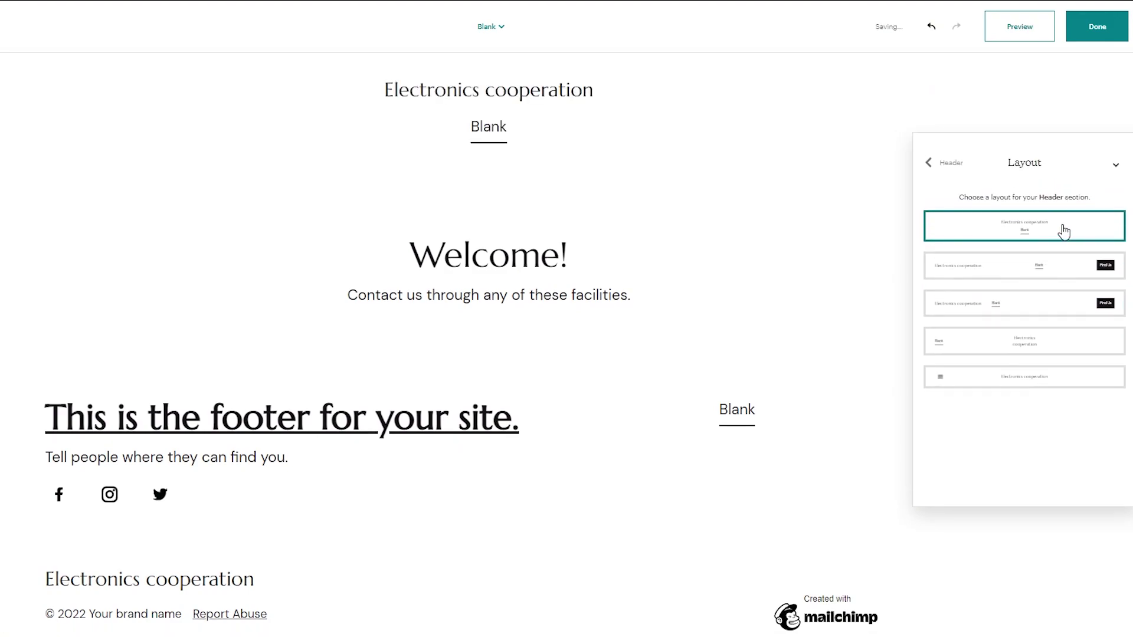
left_click(1048, 348)
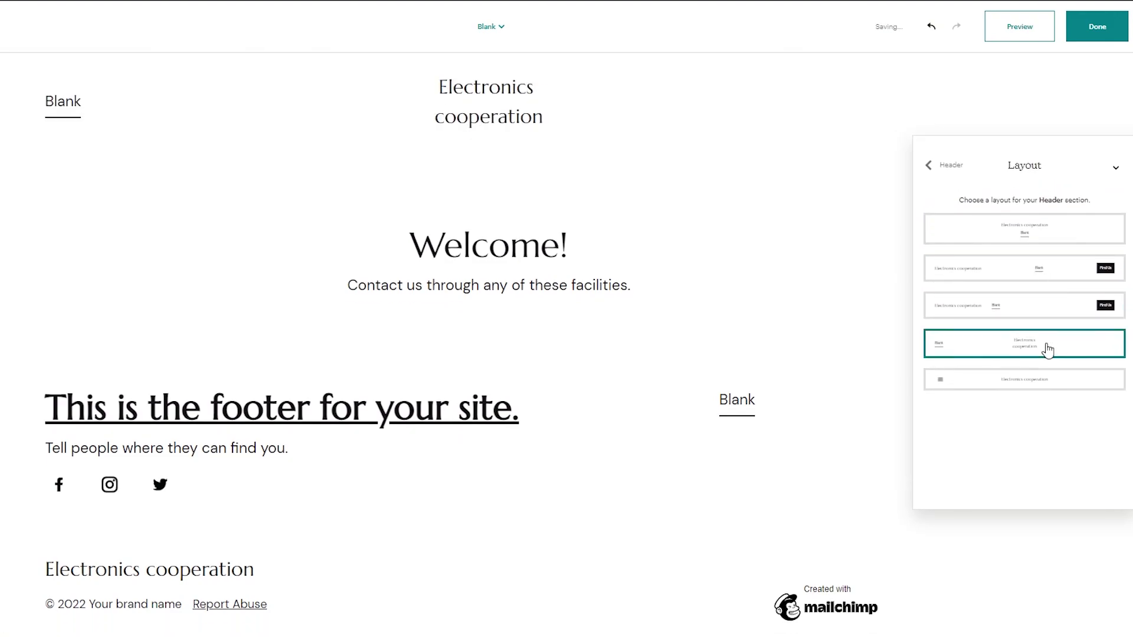
left_click(1014, 373)
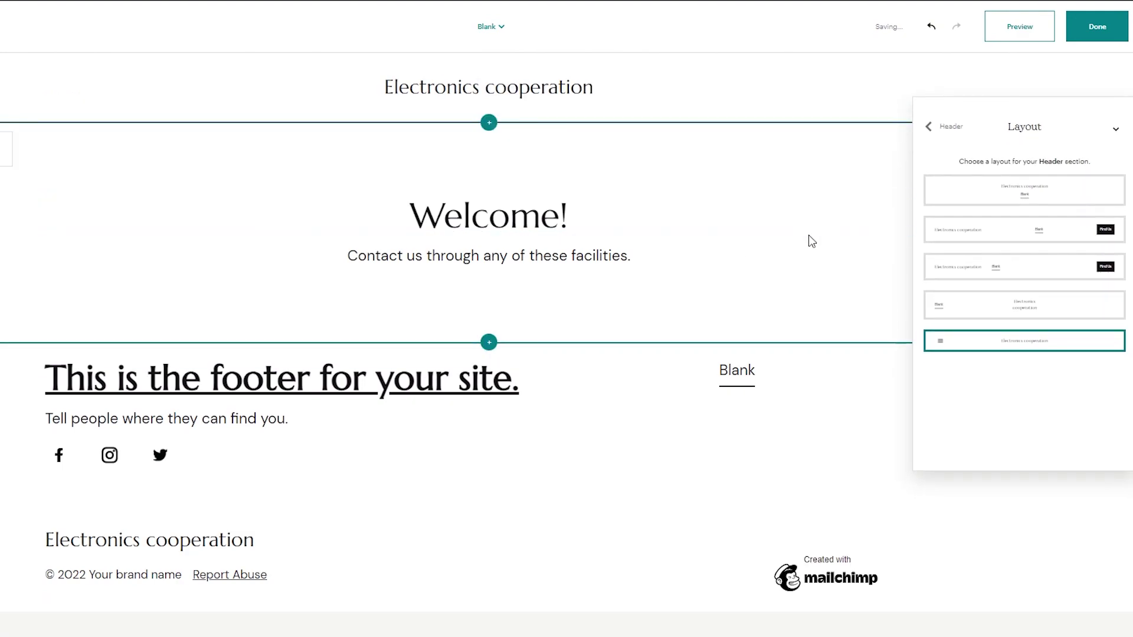
left_click(805, 99)
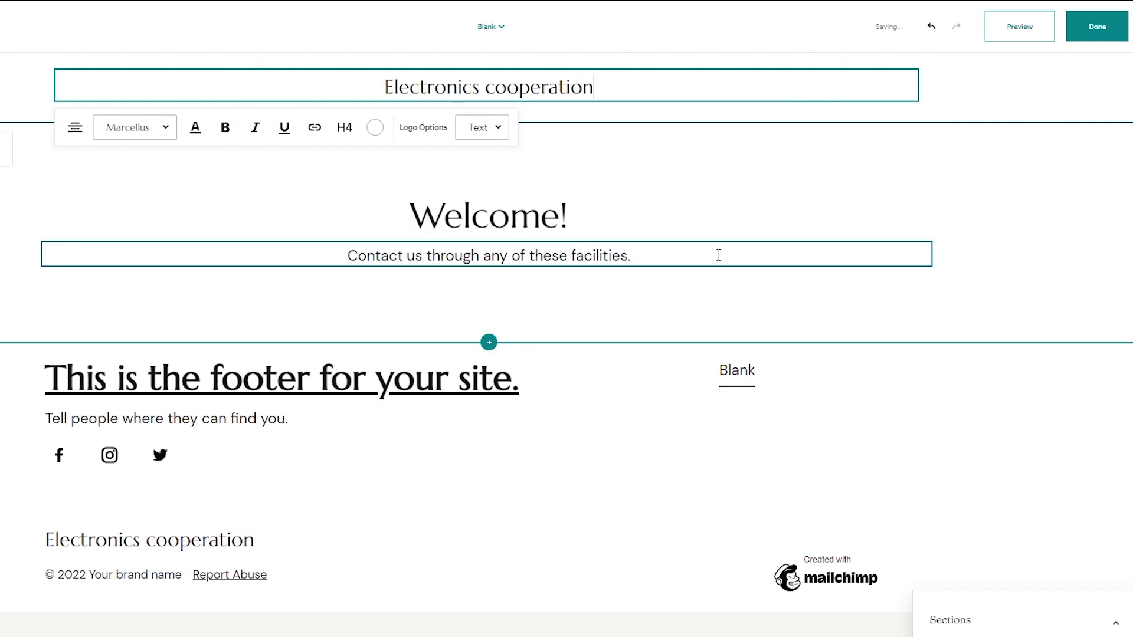
left_click(719, 254)
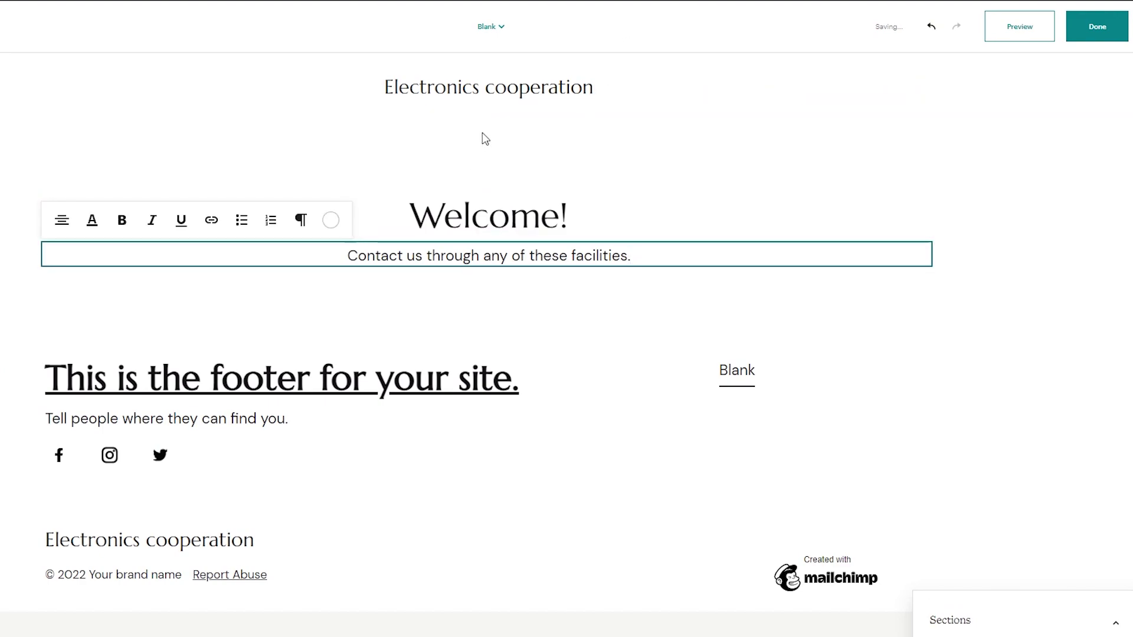
left_click(1024, 172)
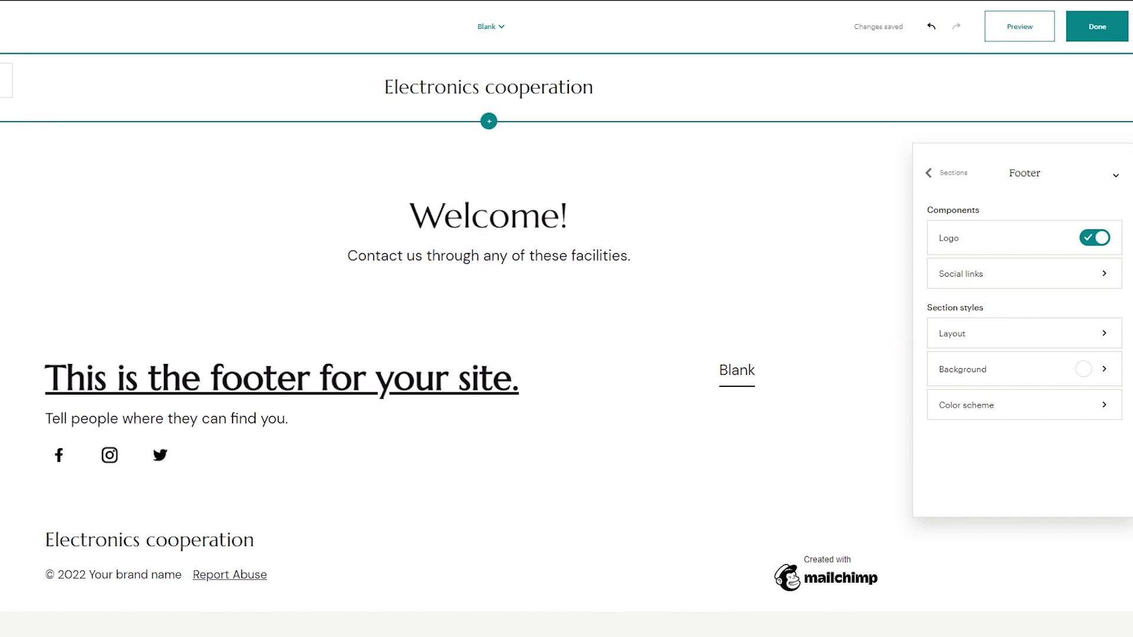
Publish the site, accepting the terms, so it goes live at electronics-cooperation.mailchimpsites.com
left_click(1099, 27)
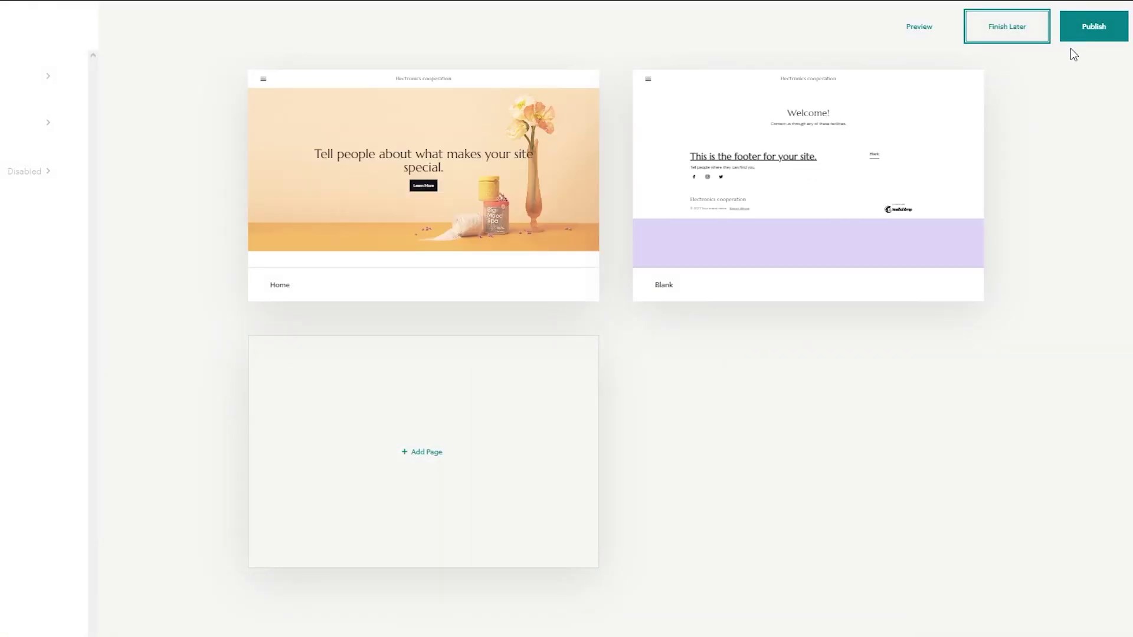
left_click(1093, 28)
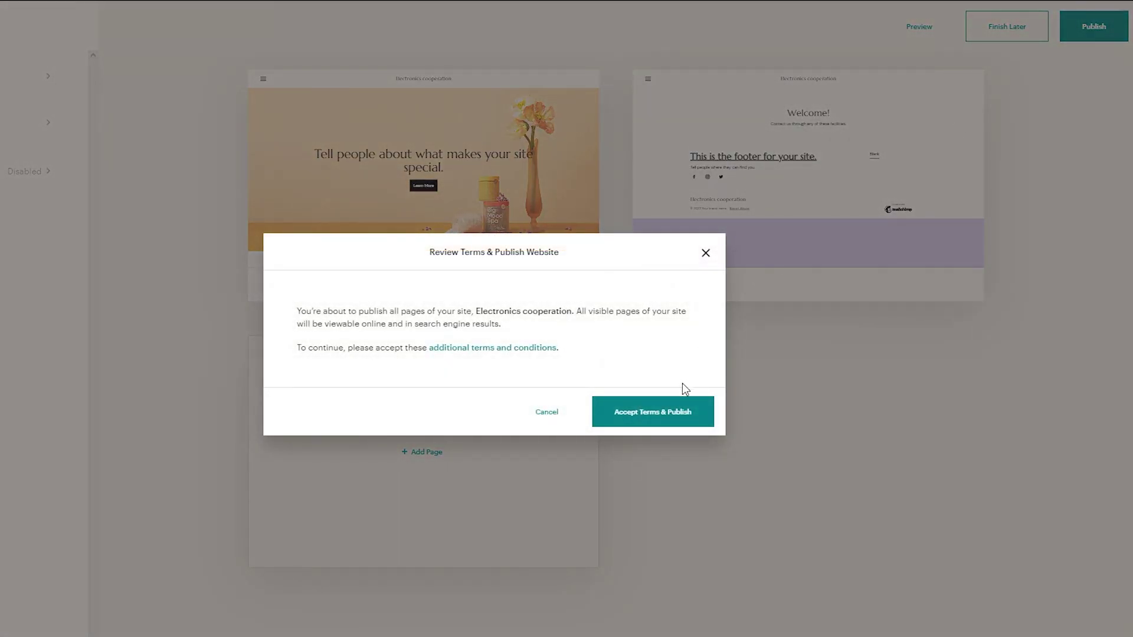
left_click(659, 417)
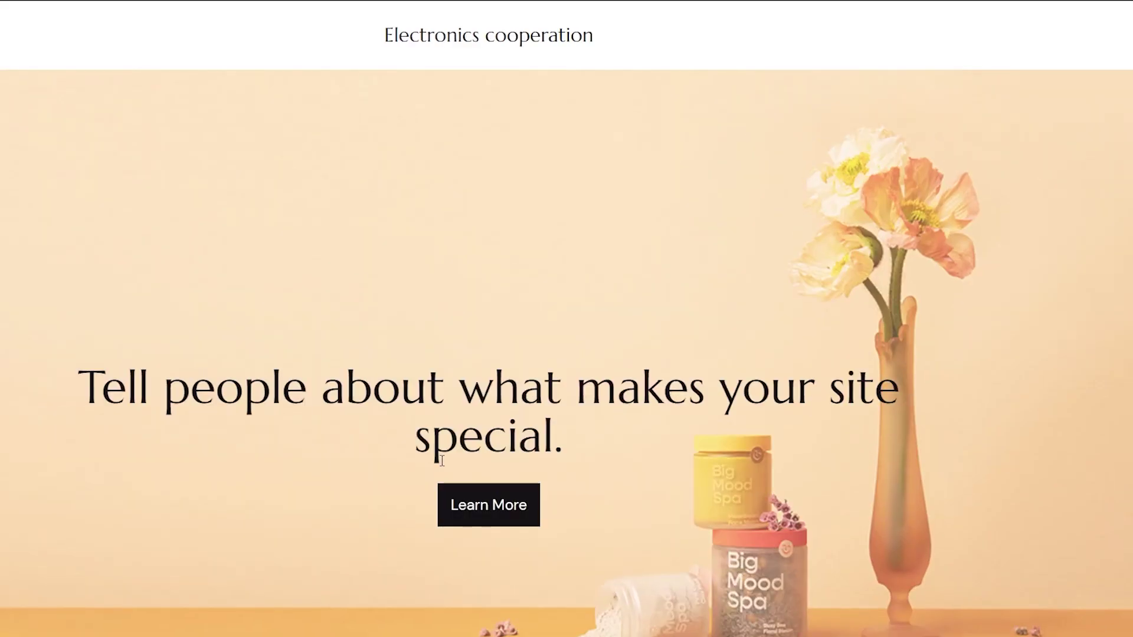
Scroll the live Electronics cooperation home page down to its footer and back to the top
scroll(442, 460, "down", 3)
scroll(430, 301, "up", 2)
scroll(430, 301, "down", 9)
scroll(430, 296, "down", 4)
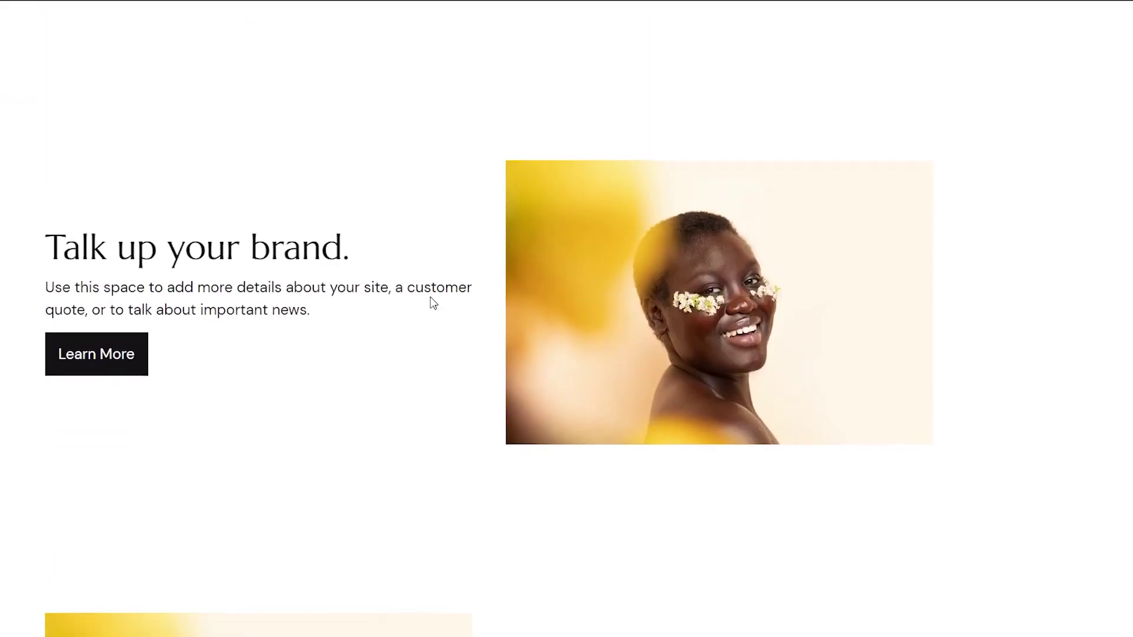
scroll(430, 297, "down", 10)
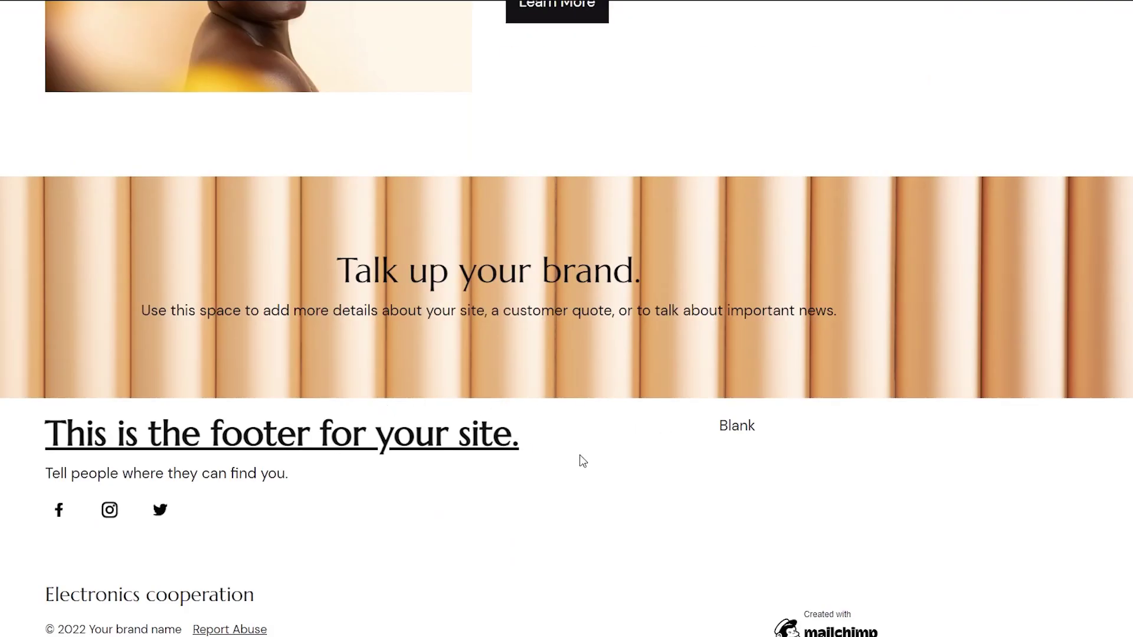
scroll(531, 415, "up", 7)
scroll(529, 413, "up", 6)
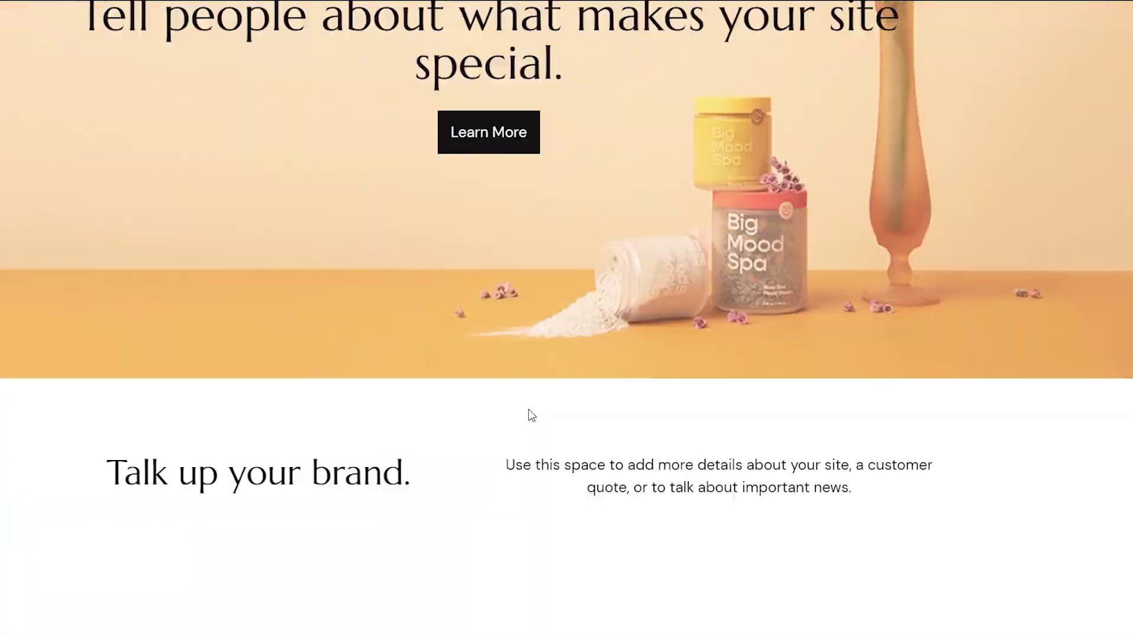
scroll(529, 413, "up", 6)
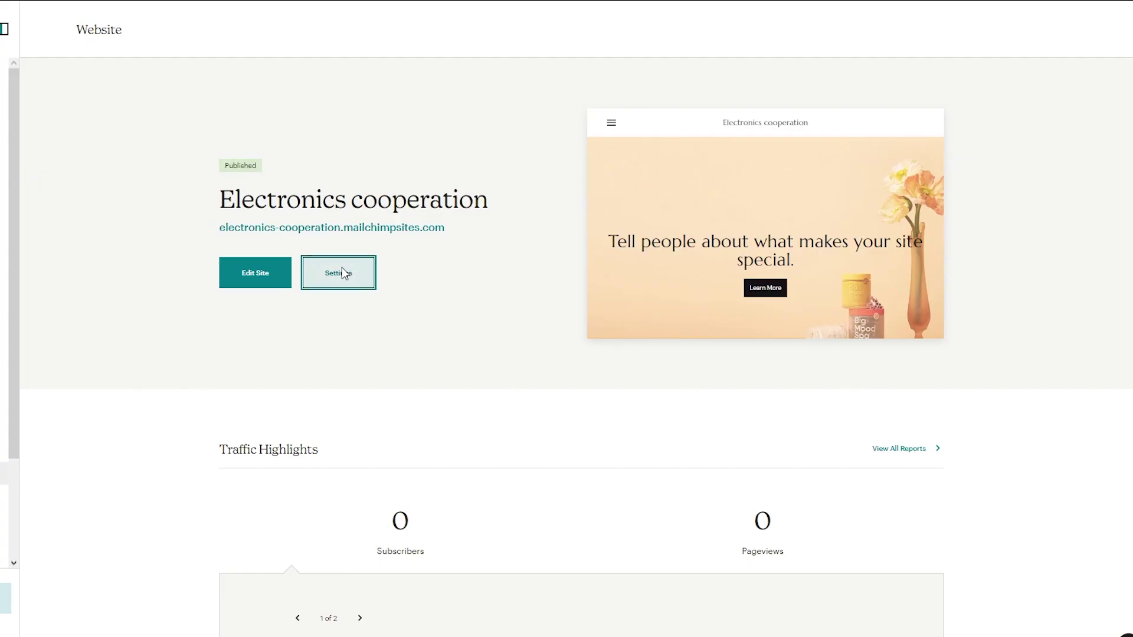
Open site settings and confirm Site status reads Published, with default icon and tracking disabled
left_click(342, 267)
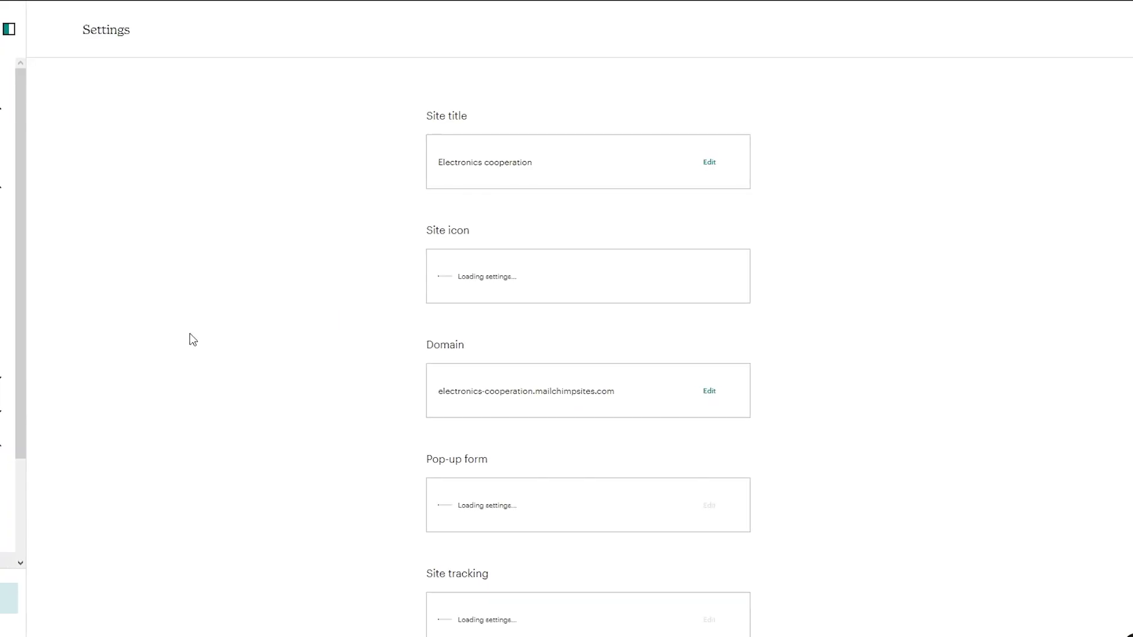
scroll(767, 225, "down", 2)
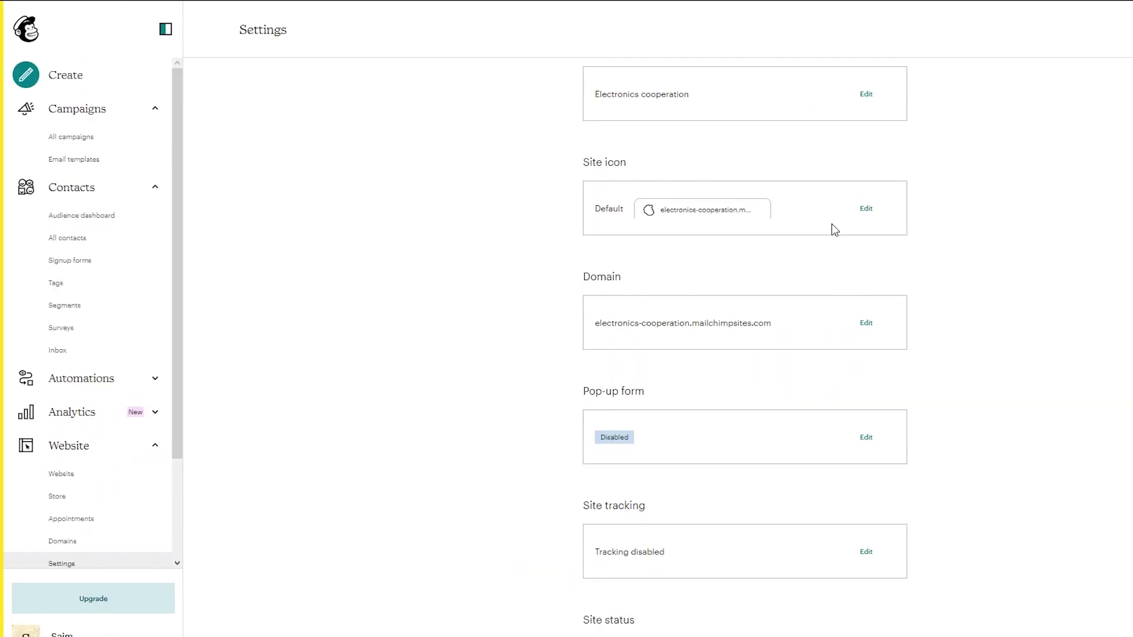
scroll(835, 214, "down", 1)
scroll(838, 202, "down", 1)
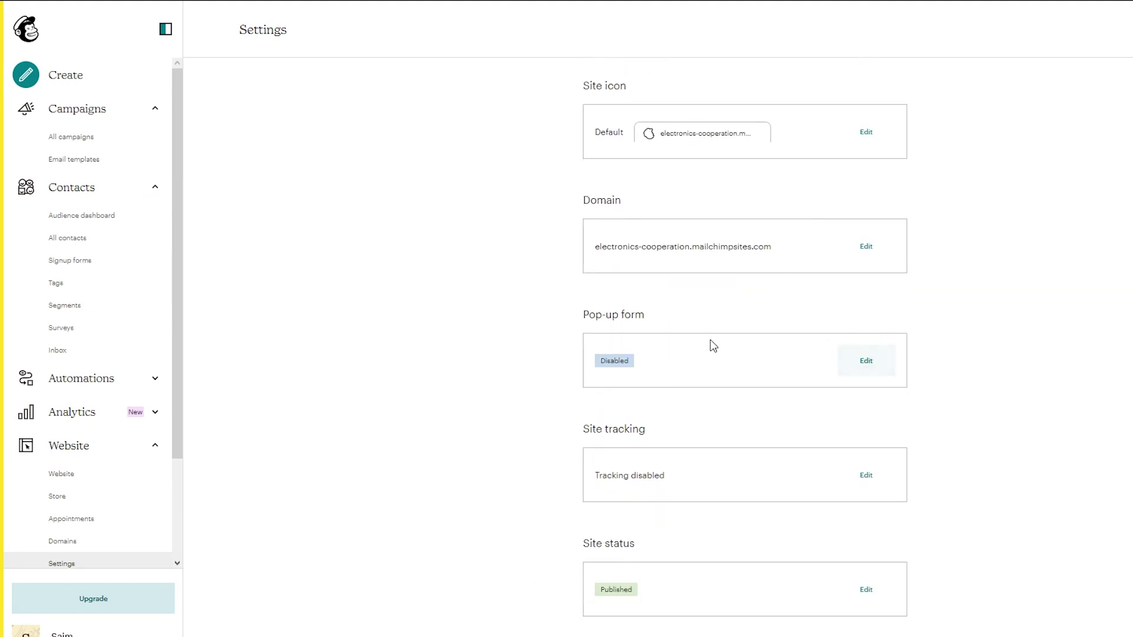
scroll(639, 478, "up", 2)
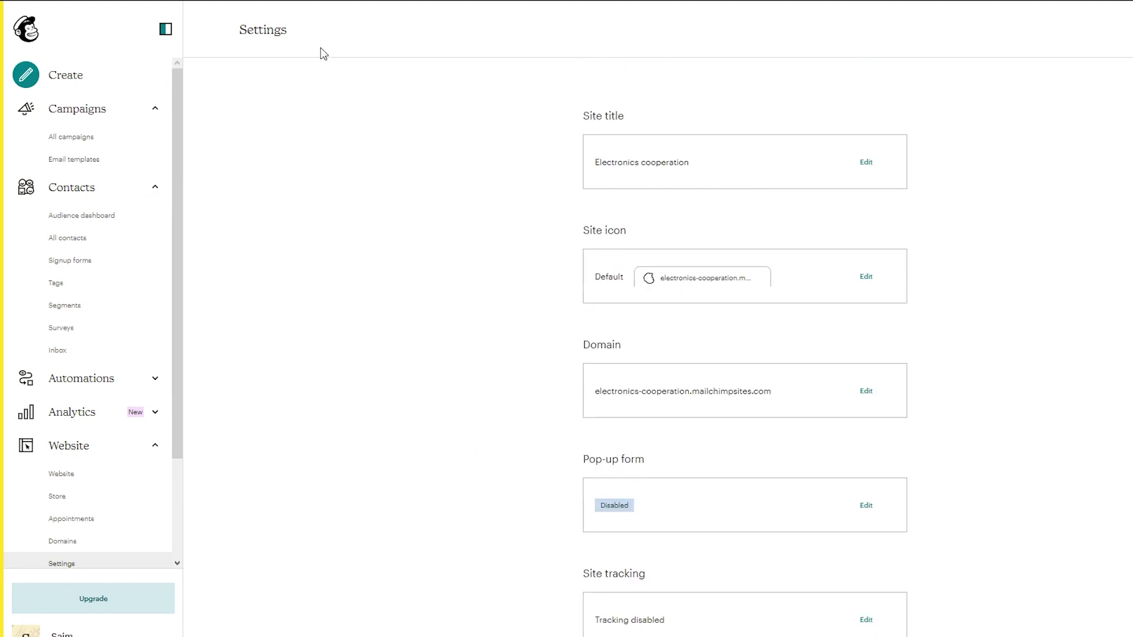